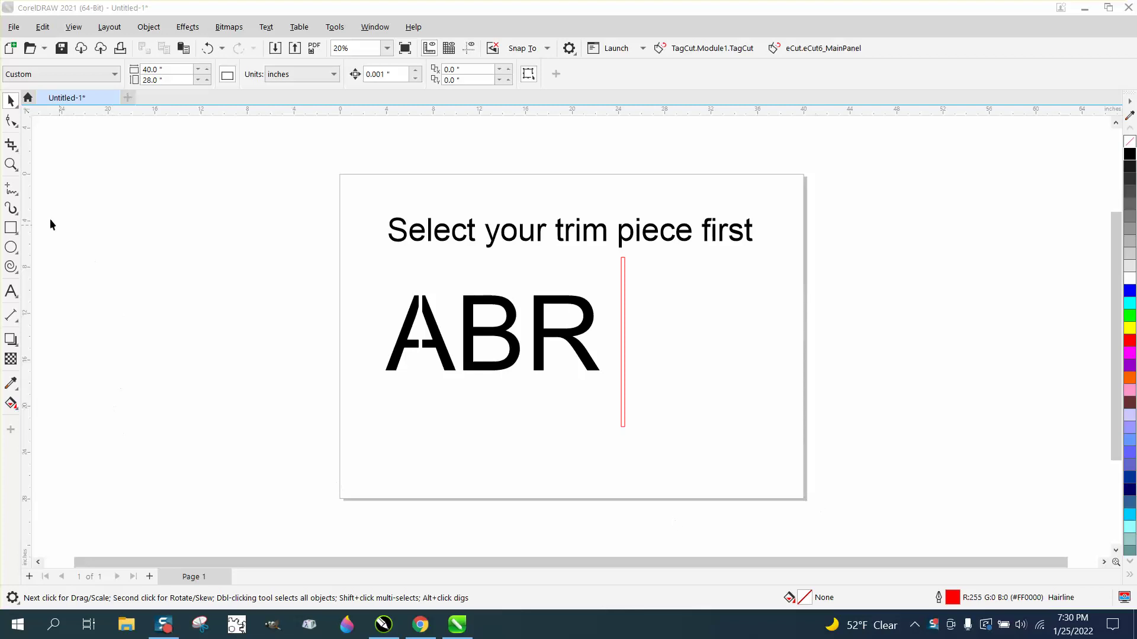
Zoom in on the ABR lettering and move the red rectangle onto the B.
click(11, 165)
drag(342, 196, 852, 480)
click(10, 101)
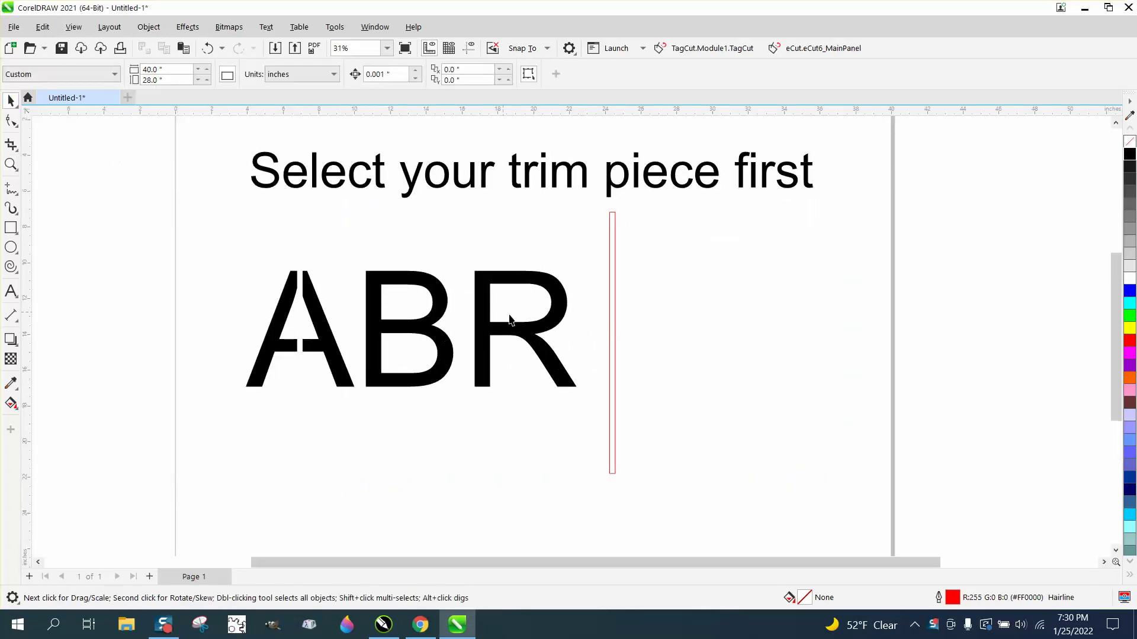
drag(614, 328, 408, 335)
Test-trim ABR with the rectangle, then undo both the move and the trim.
drag(218, 194, 711, 542)
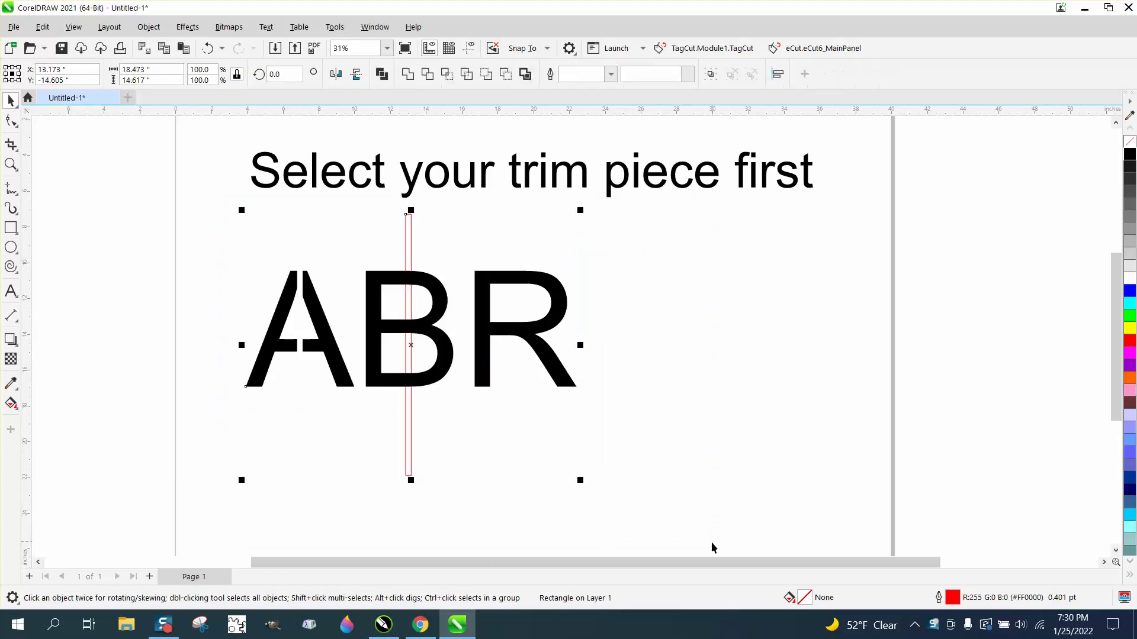
click(428, 74)
drag(424, 247, 656, 311)
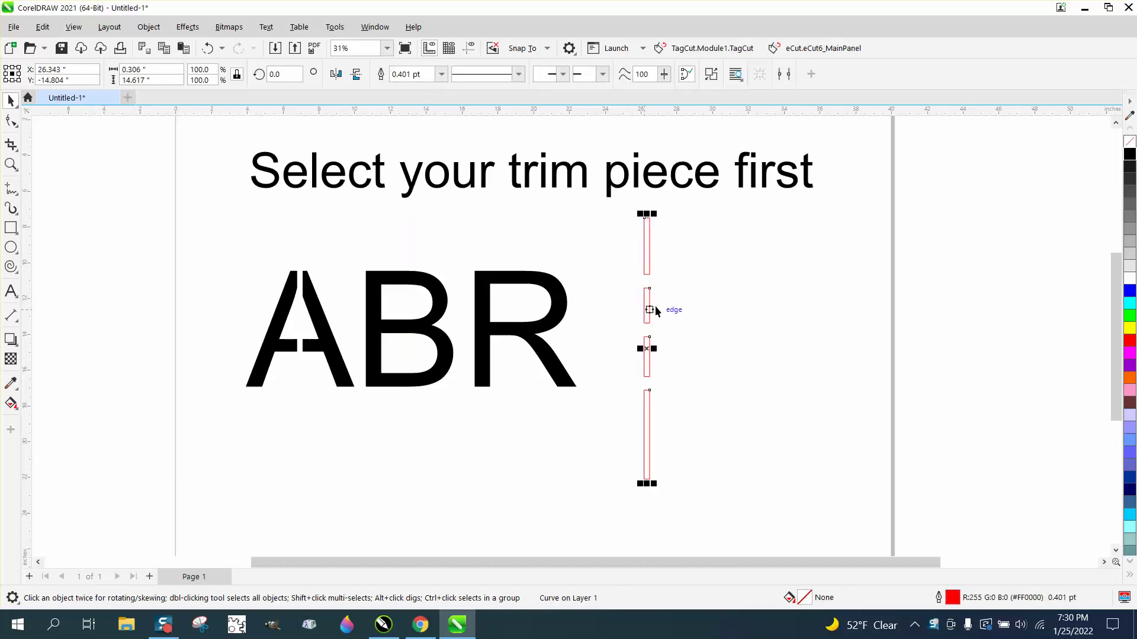
click(207, 48)
click(208, 48)
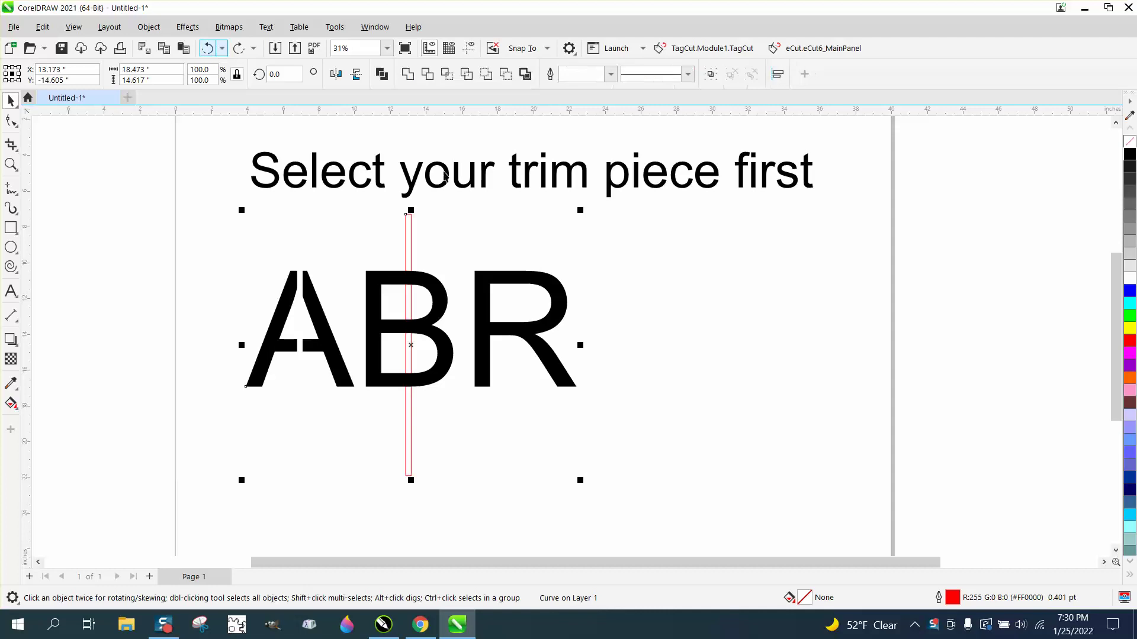
Set the red rectangle across the B and trim a vertical gap through it.
click(582, 228)
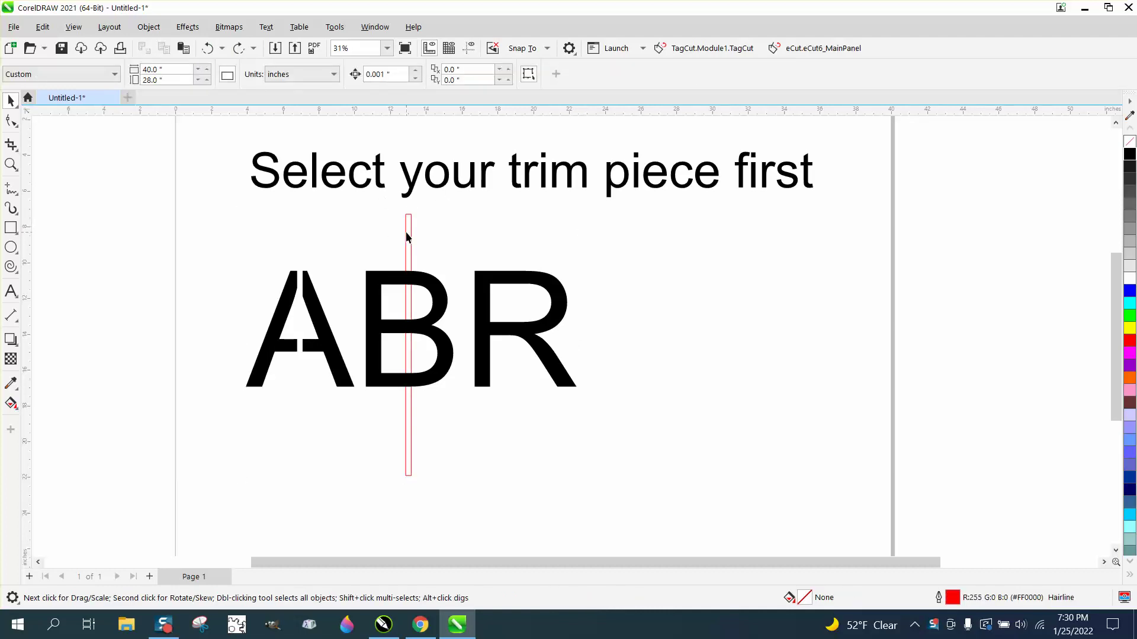
mouse_move(409, 237)
mouse_down()
mouse_move(634, 237)
mouse_move(463, 255)
mouse_move(401, 255)
mouse_move(400, 240)
mouse_up()
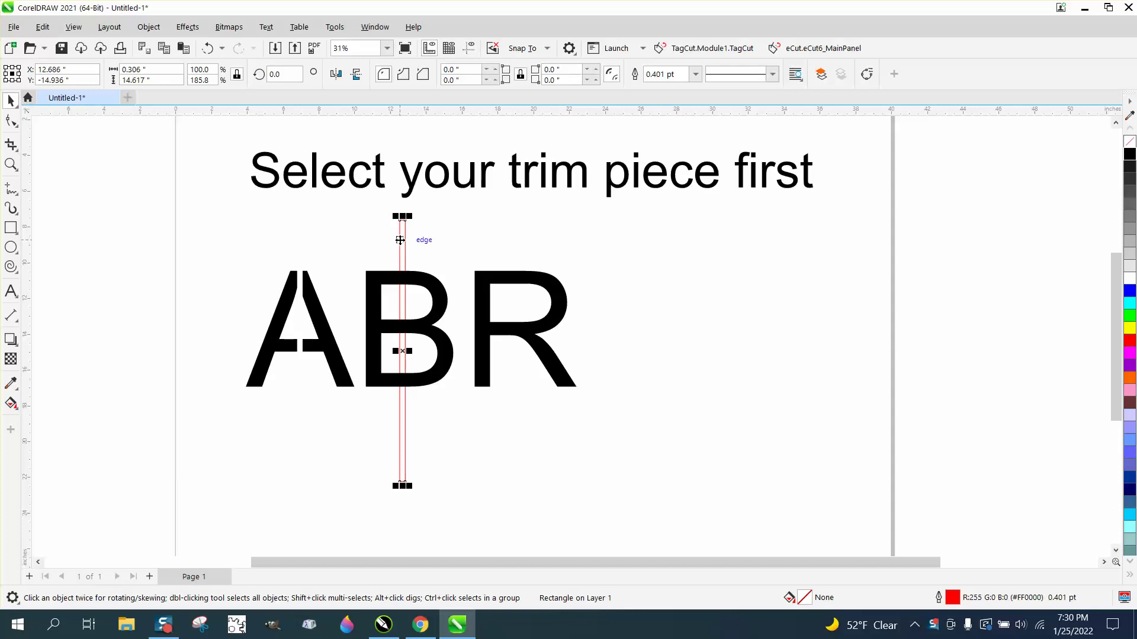
shift+click(520, 287)
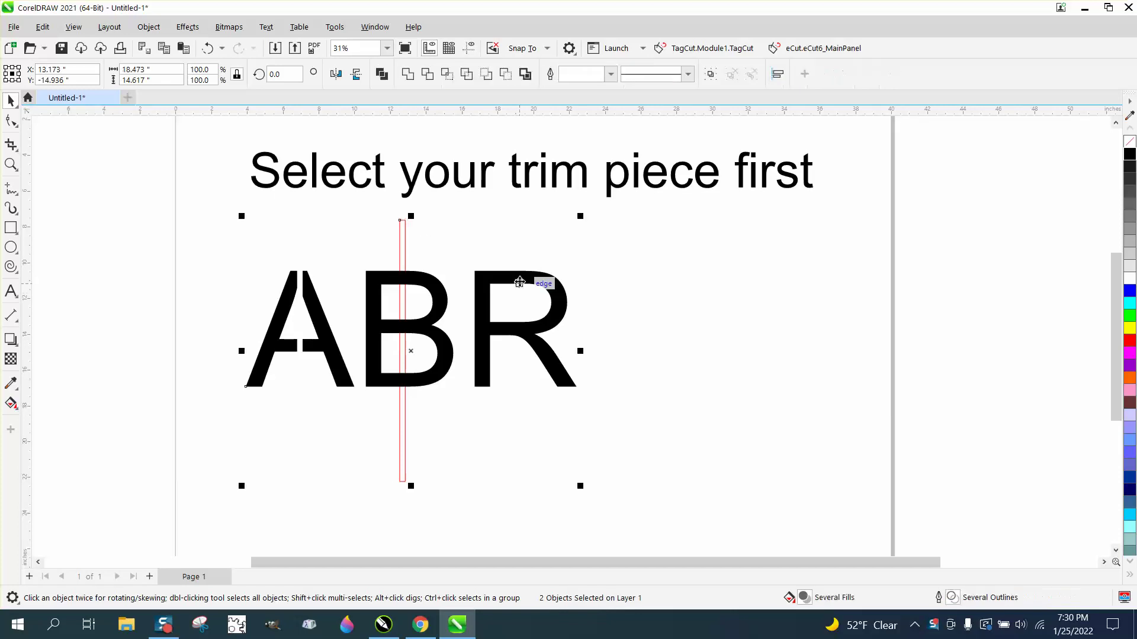
click(430, 79)
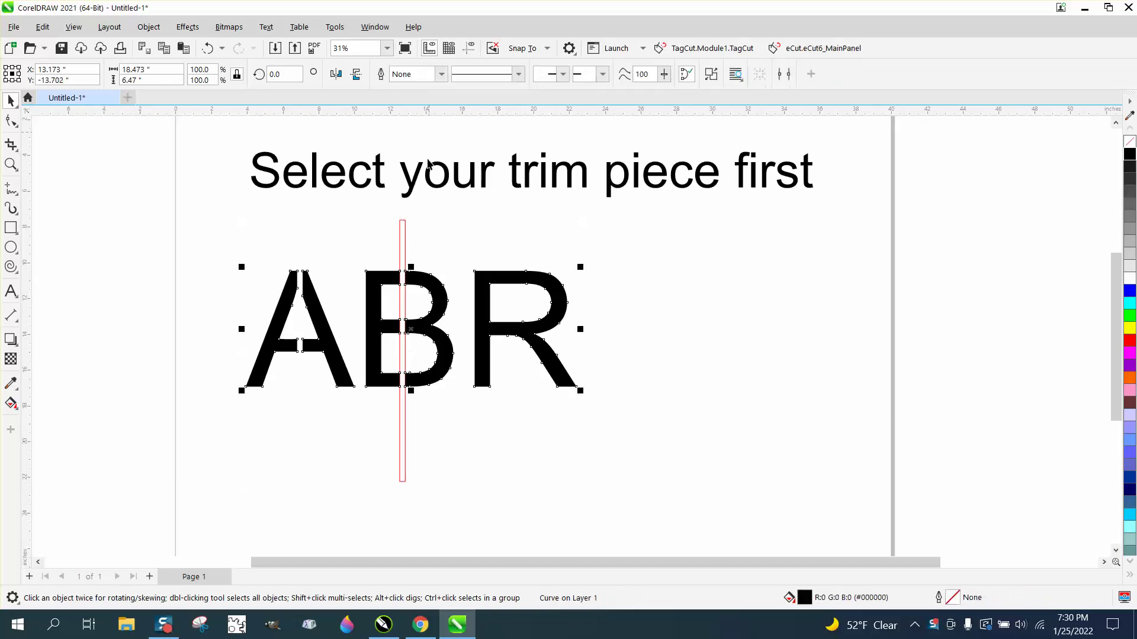
Move the rectangle onto the R, trim it, then park the rectangle right of ABR.
drag(403, 240, 522, 247)
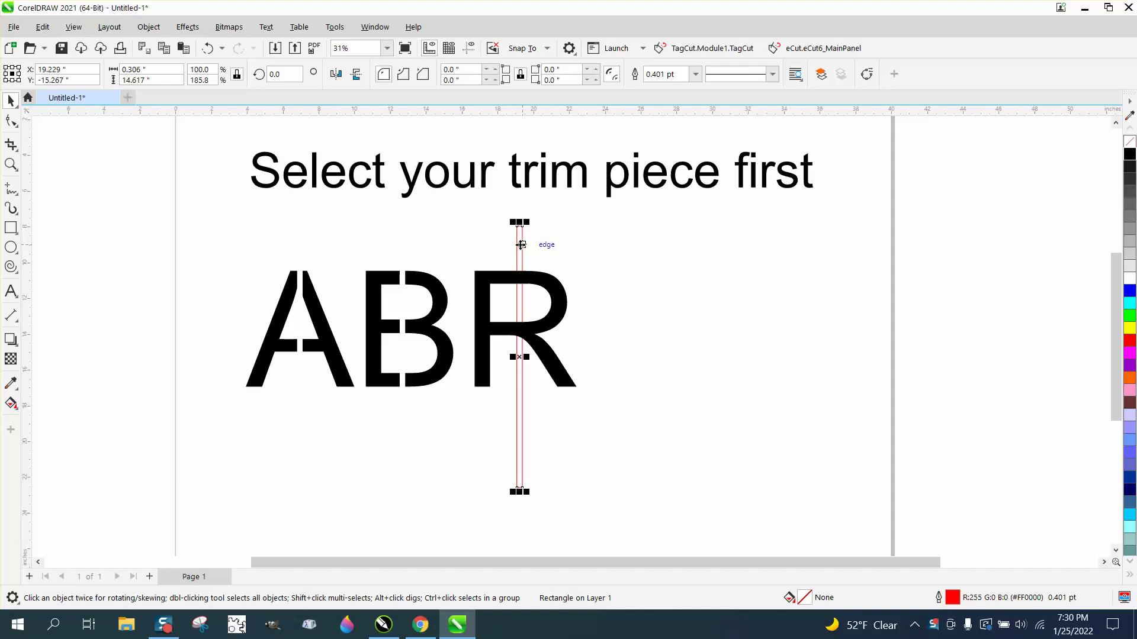
shift+click(563, 296)
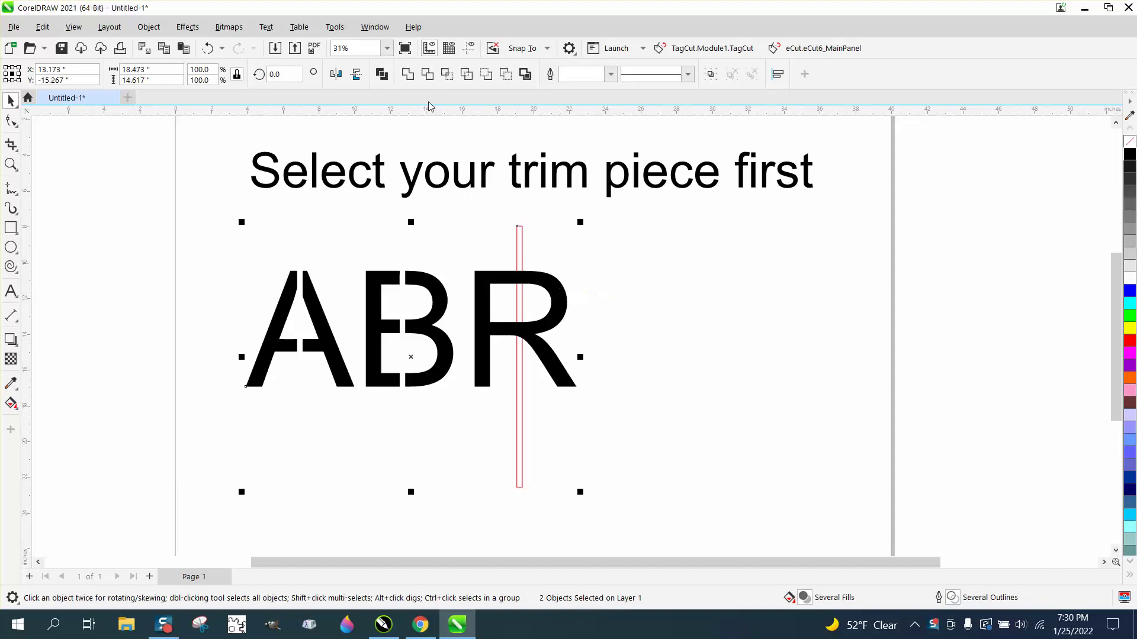
click(427, 74)
drag(519, 237, 661, 253)
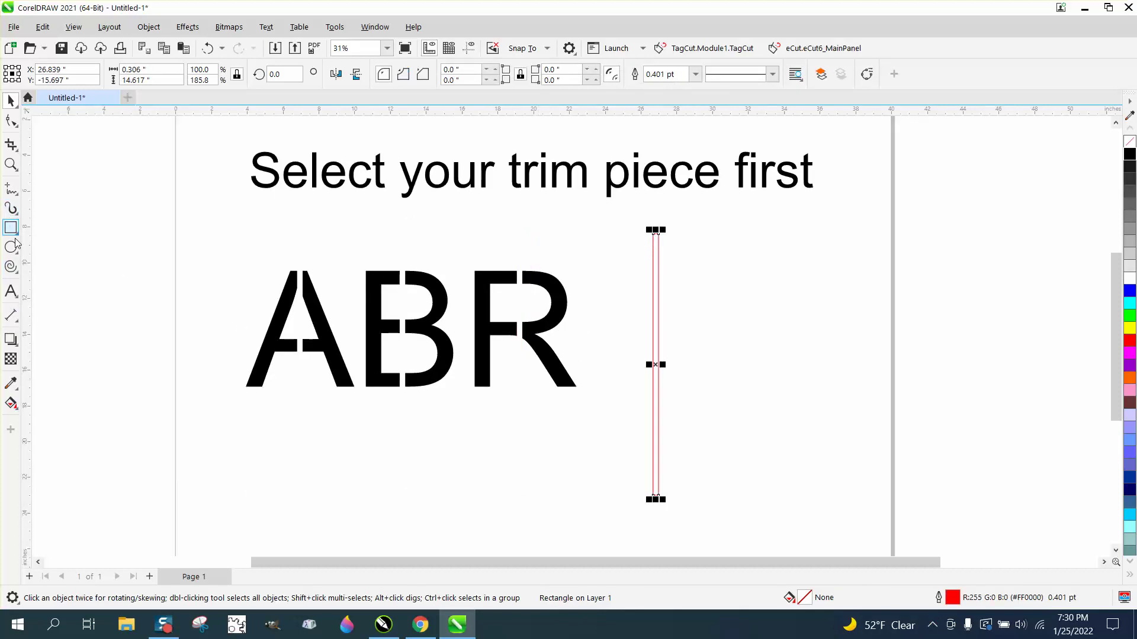
Type a 'D8' text object and scale it to 629.01 pt beside the red rectangle.
click(11, 290)
click(378, 459)
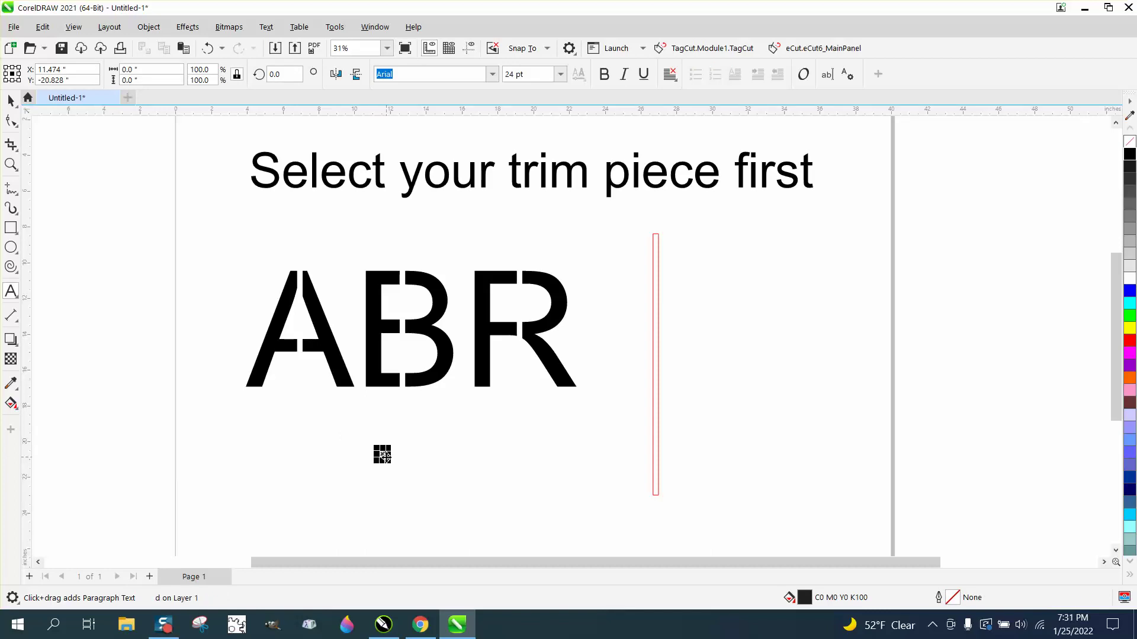
text(8)
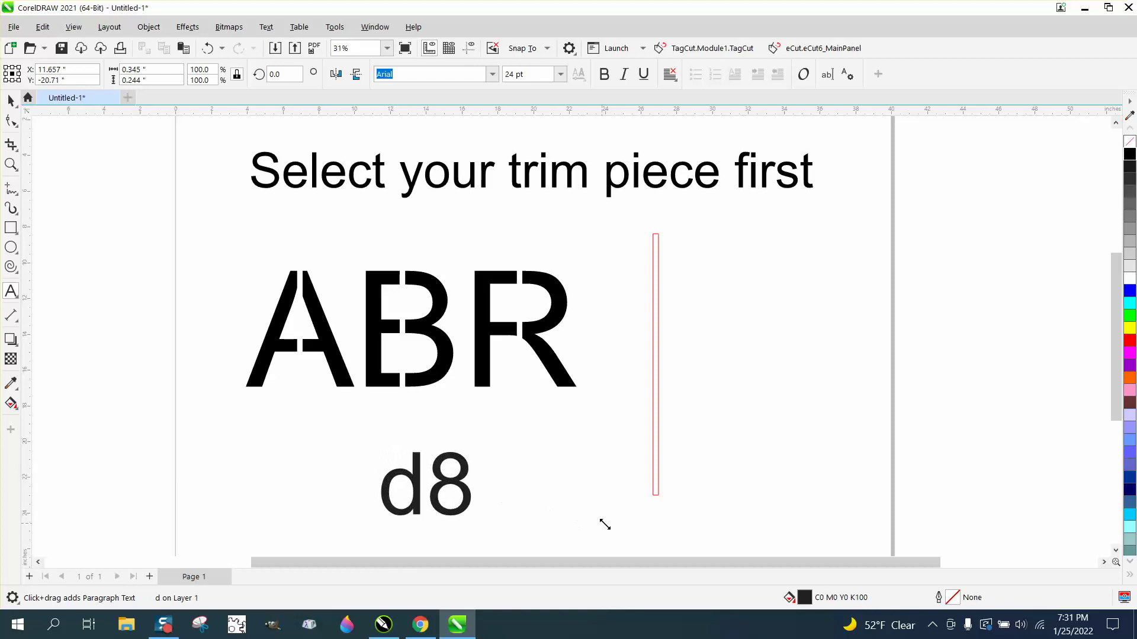
key(BackSpace)
key(BackSpace)
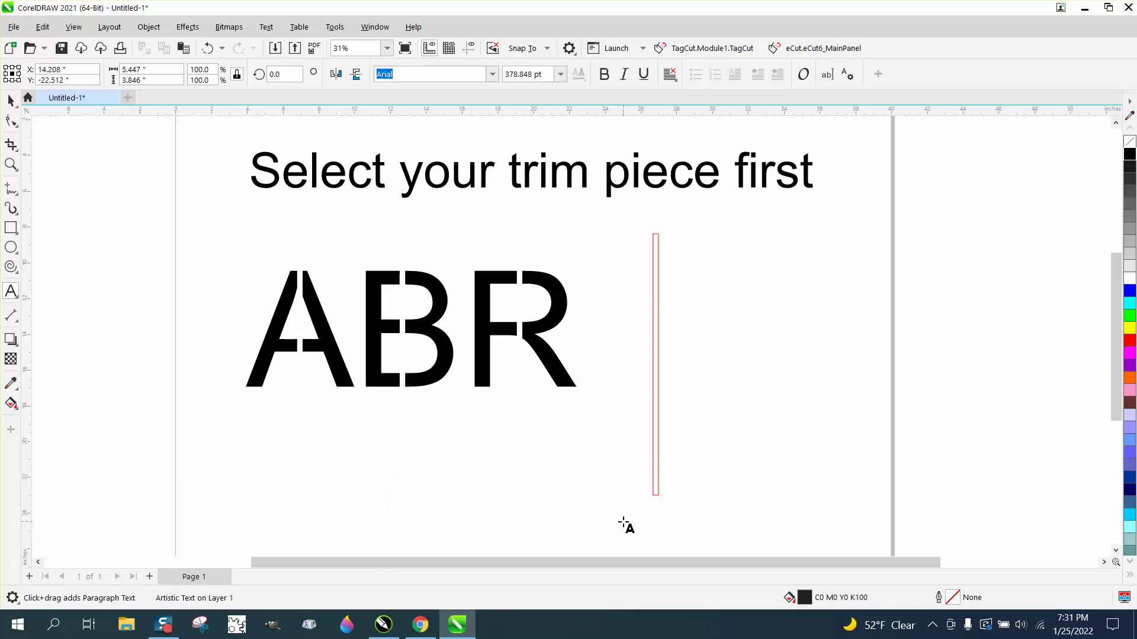
text(D)
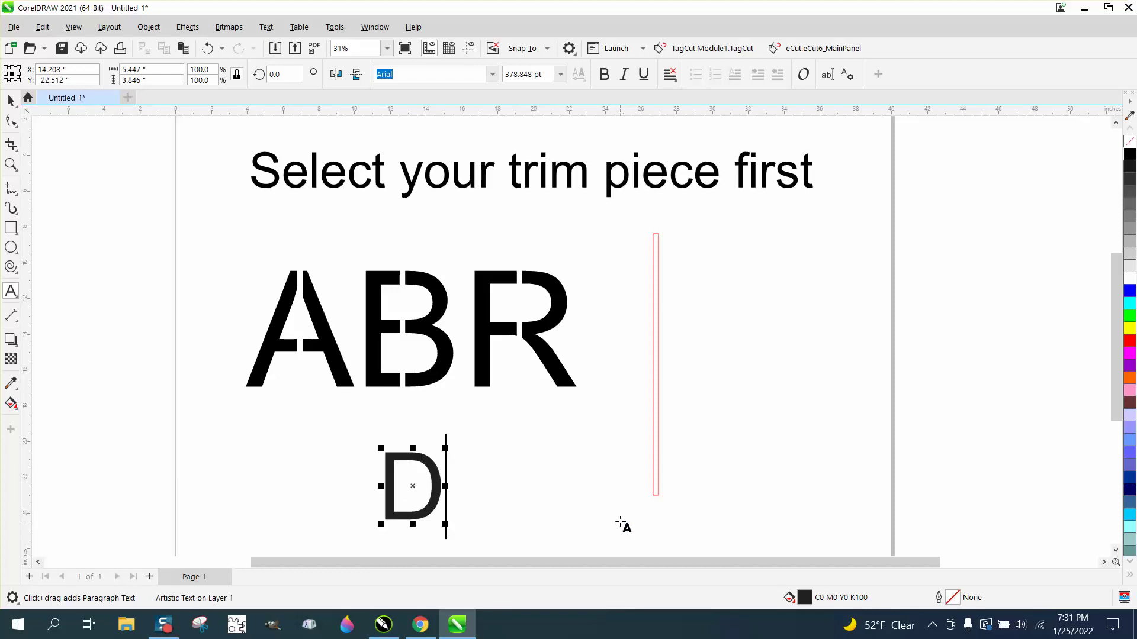
text(8)
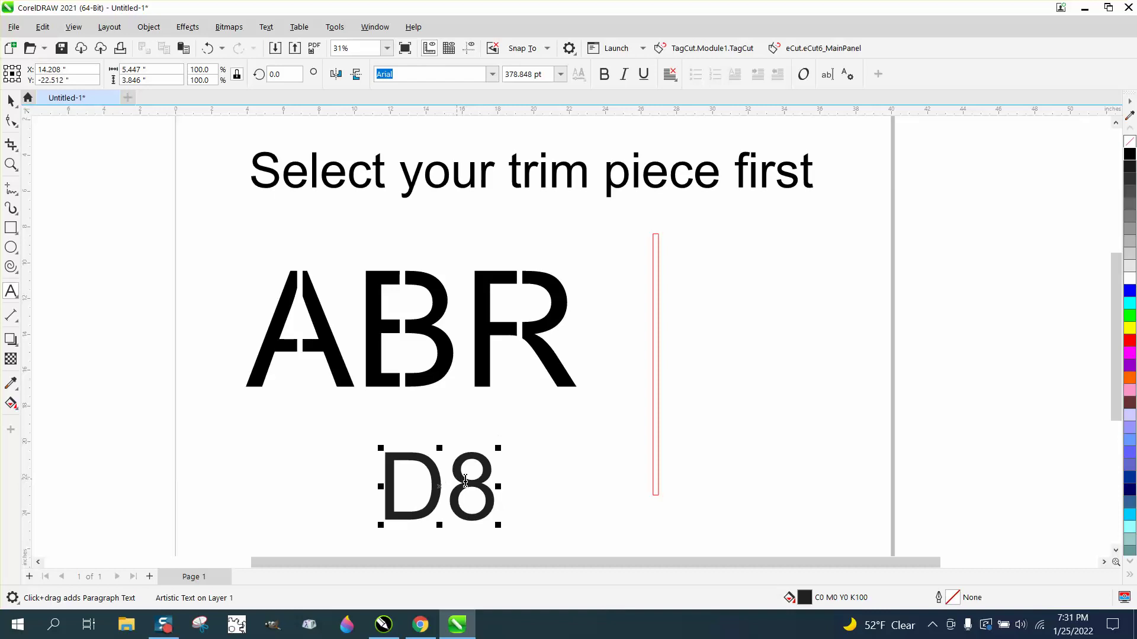
drag(498, 448, 585, 386)
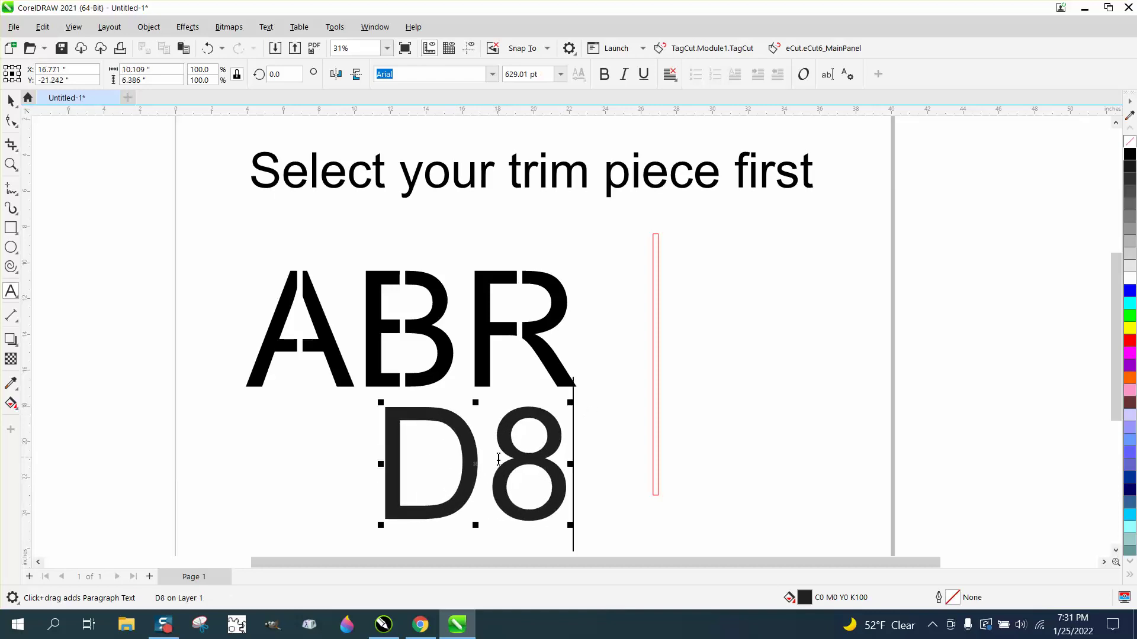
drag(482, 462, 800, 322)
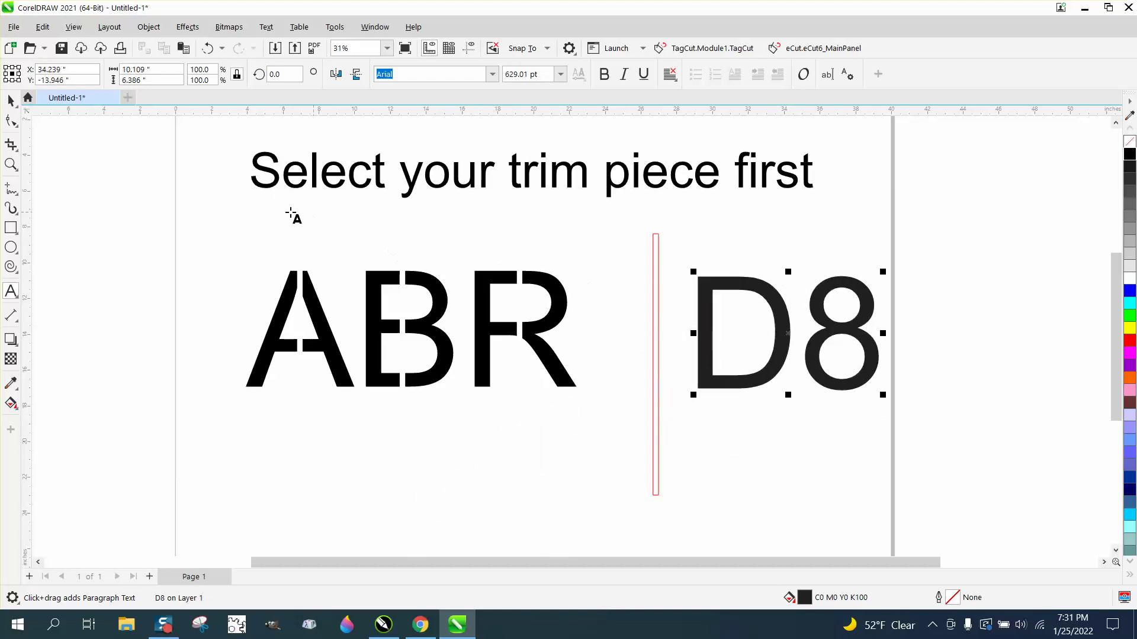
Move the red rectangle vertically across the D and select it together with D8.
click(11, 101)
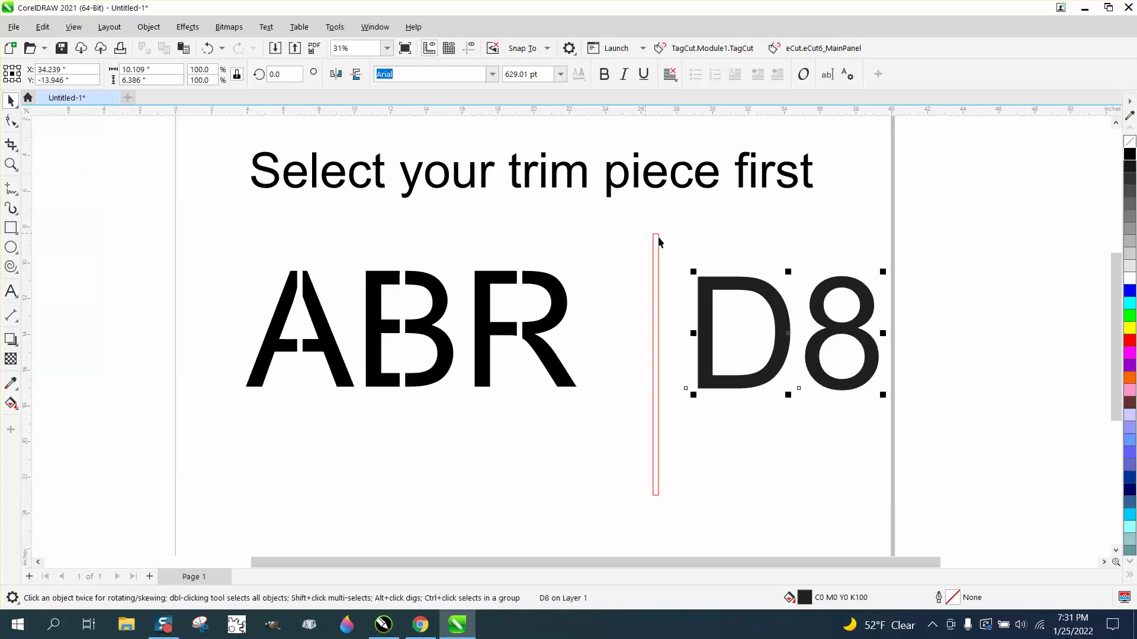
click(656, 256)
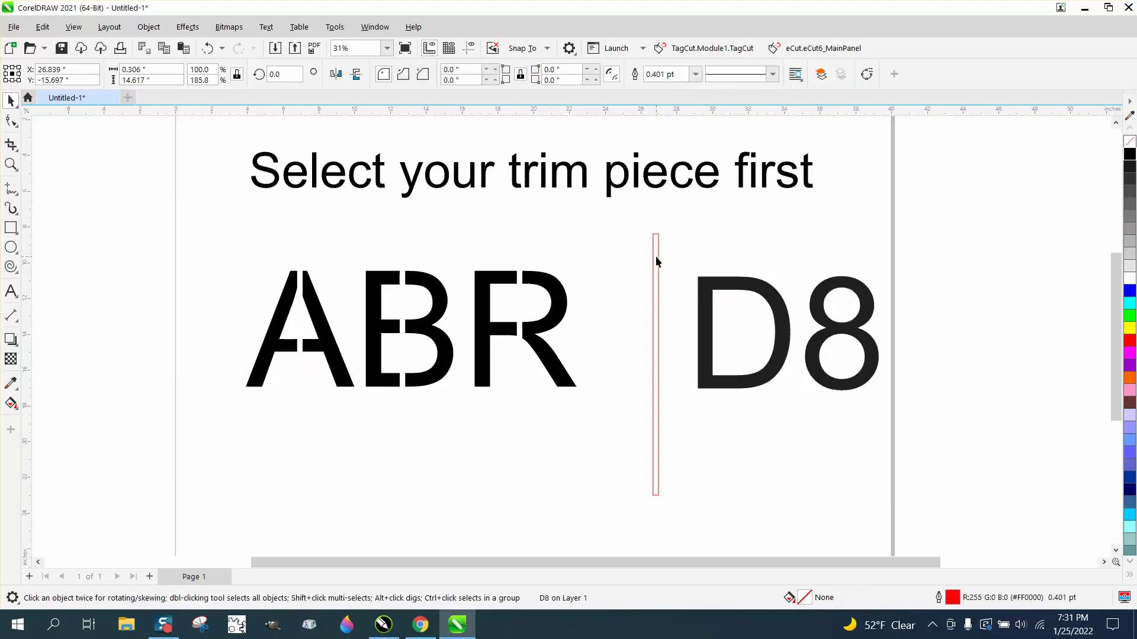
drag(655, 256, 745, 258)
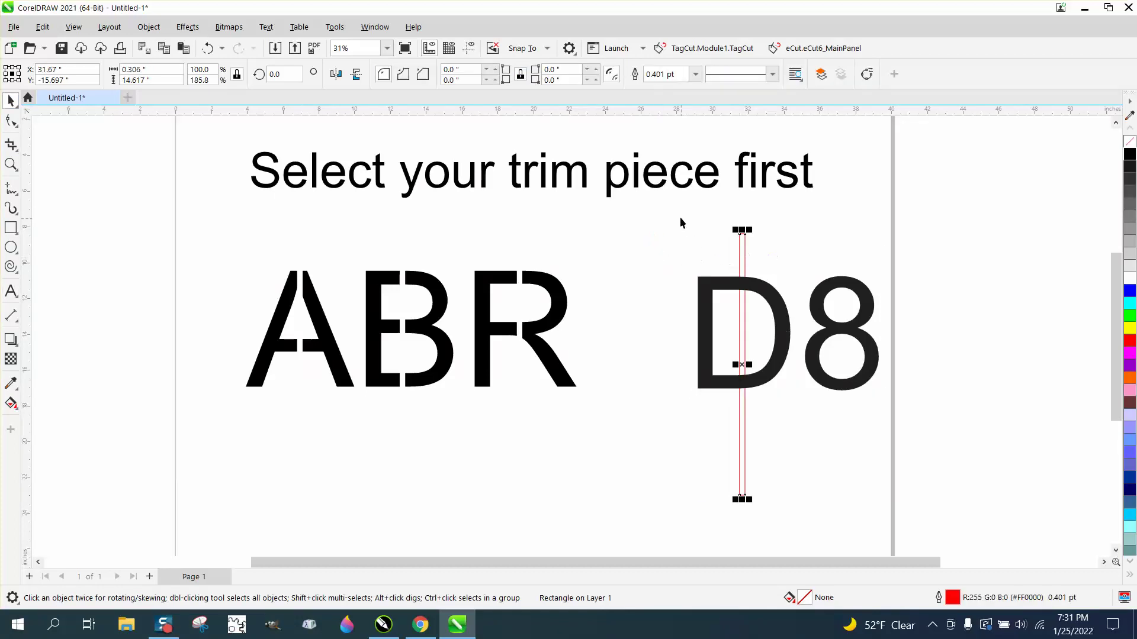
drag(680, 216, 986, 521)
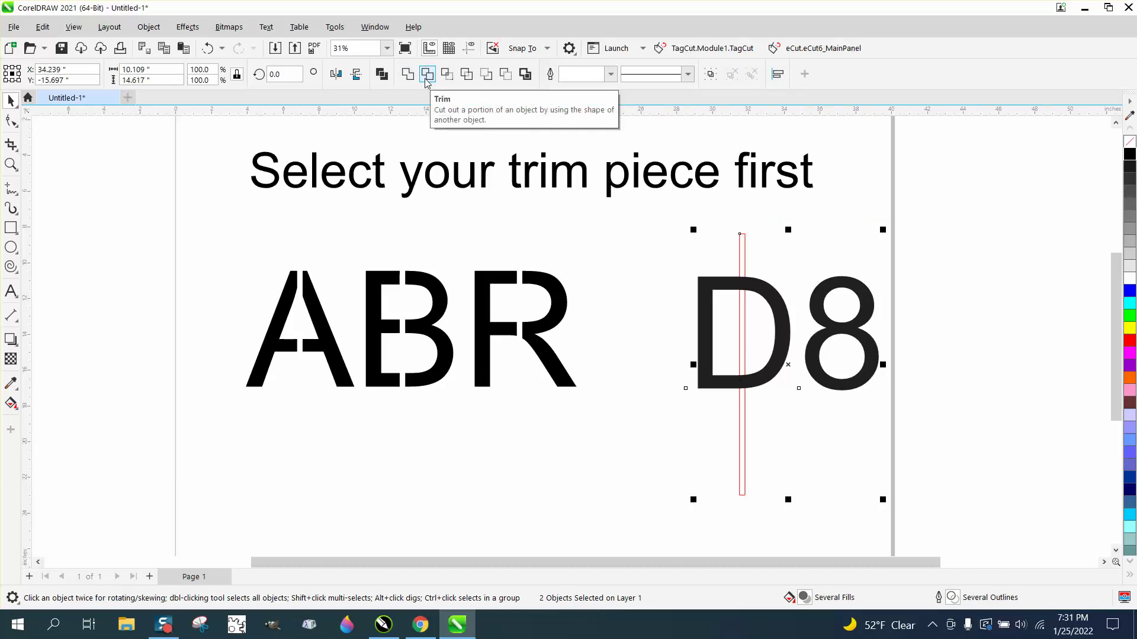
click(340, 29)
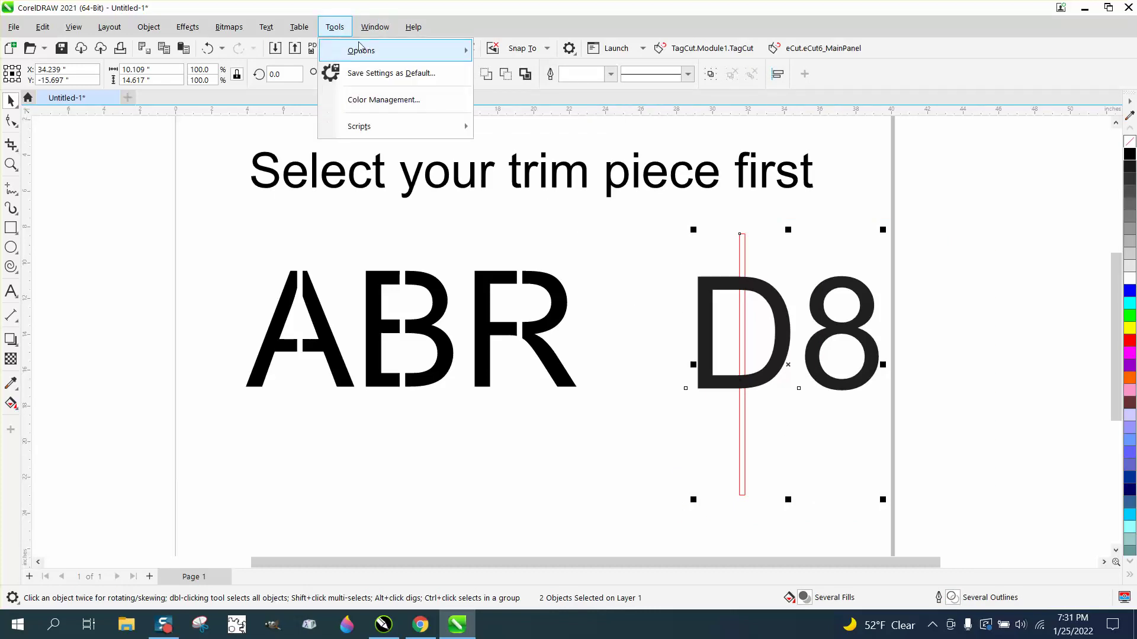
click(527, 77)
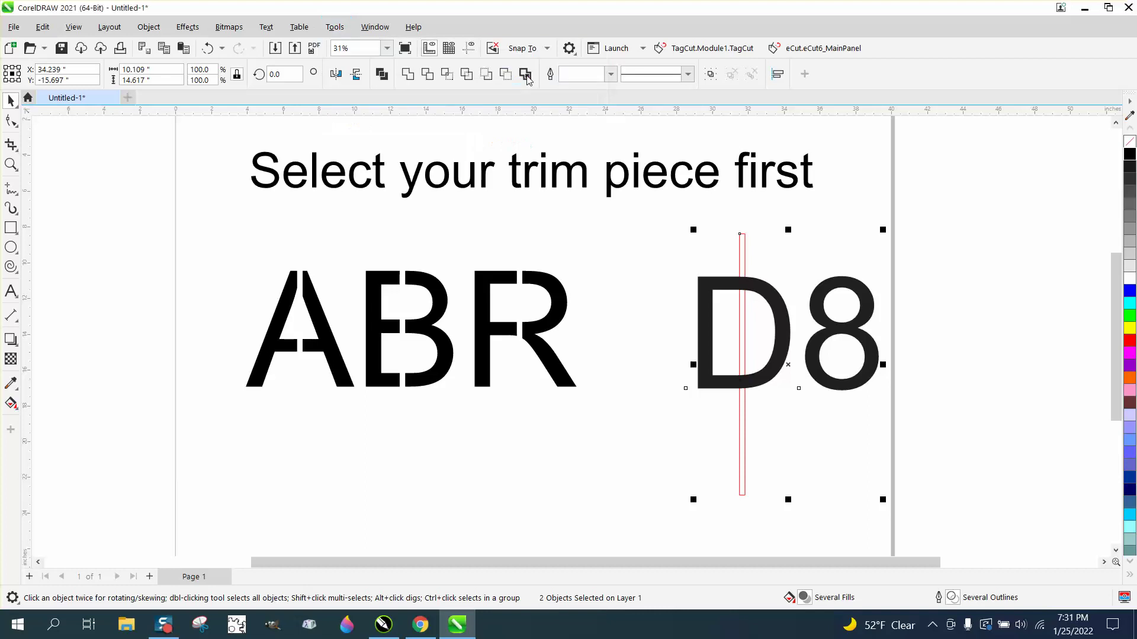
Check the Trim command's shortcut settings in Options, then close them and deselect everything.
drag(588, 70, 807, 86)
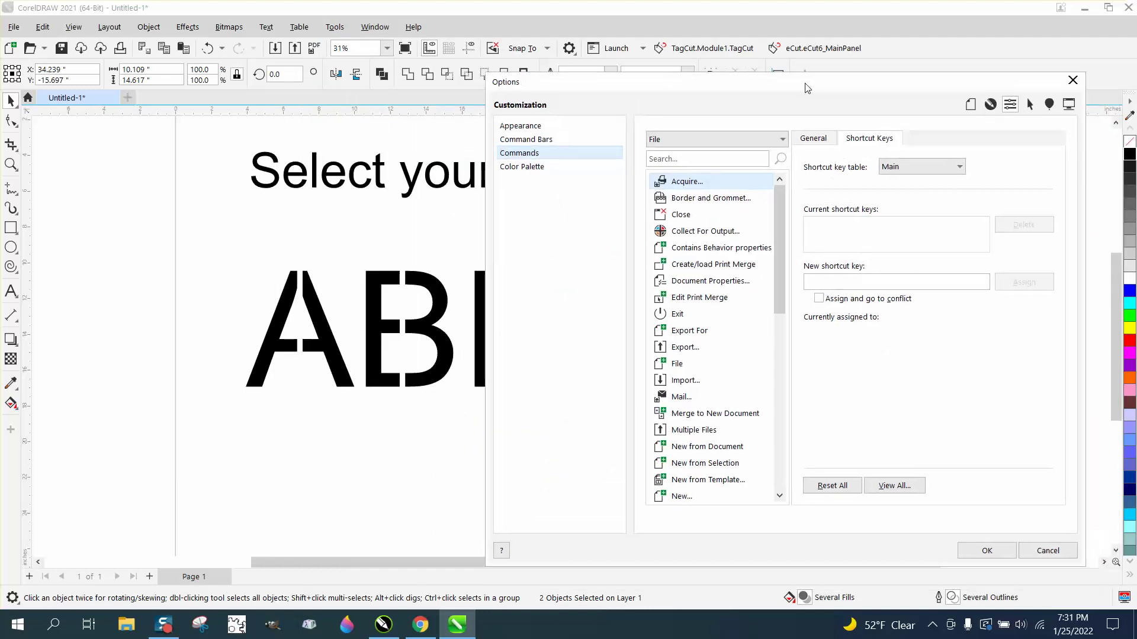
click(431, 80)
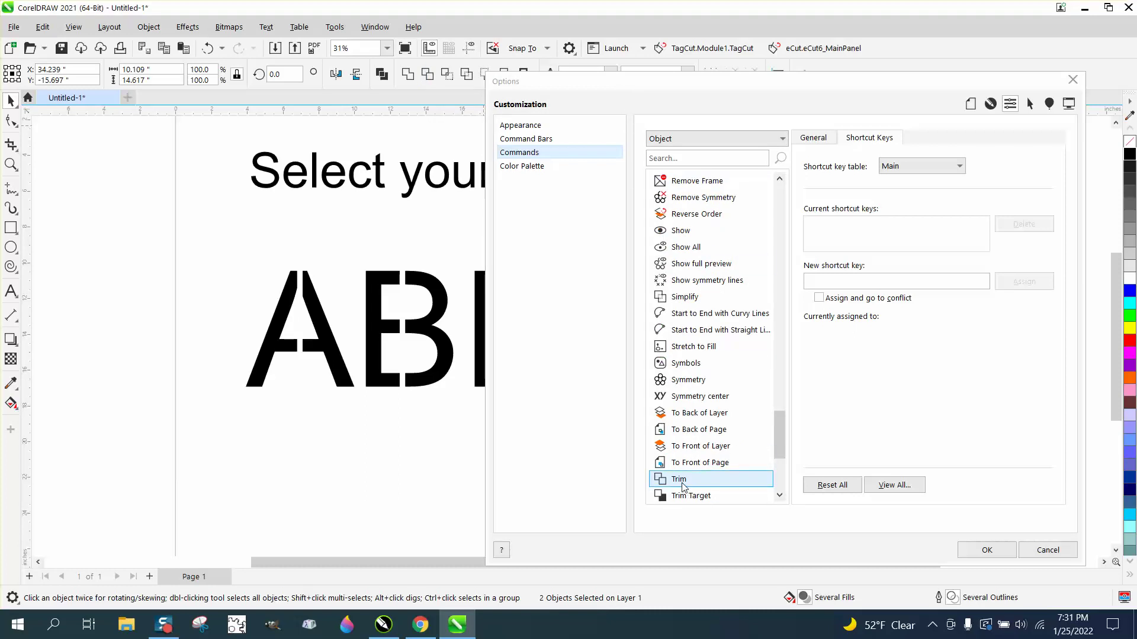
click(1072, 79)
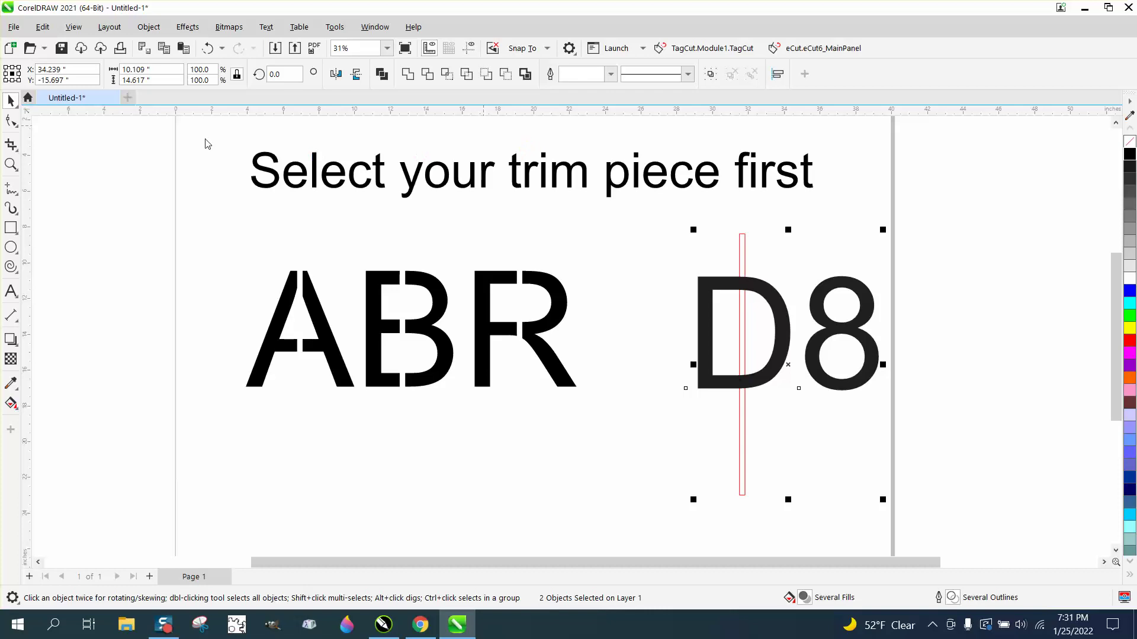
click(403, 205)
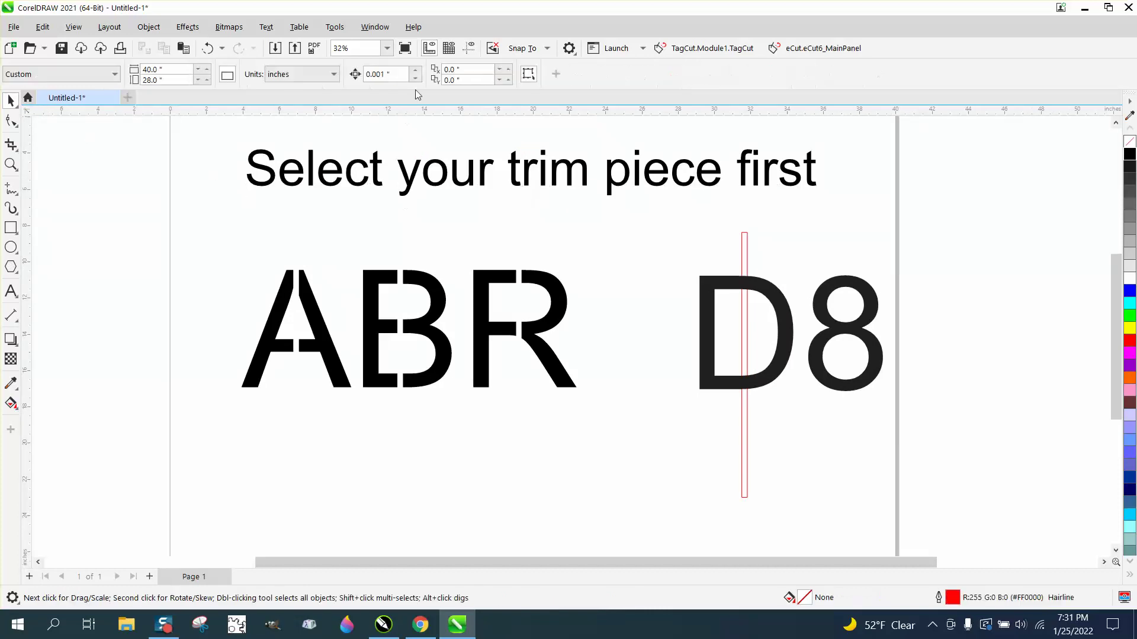
Find the Trim command by searching 'TRIM' in Customization > Commands.
click(335, 27)
mouse_move(450, 51)
click(498, 77)
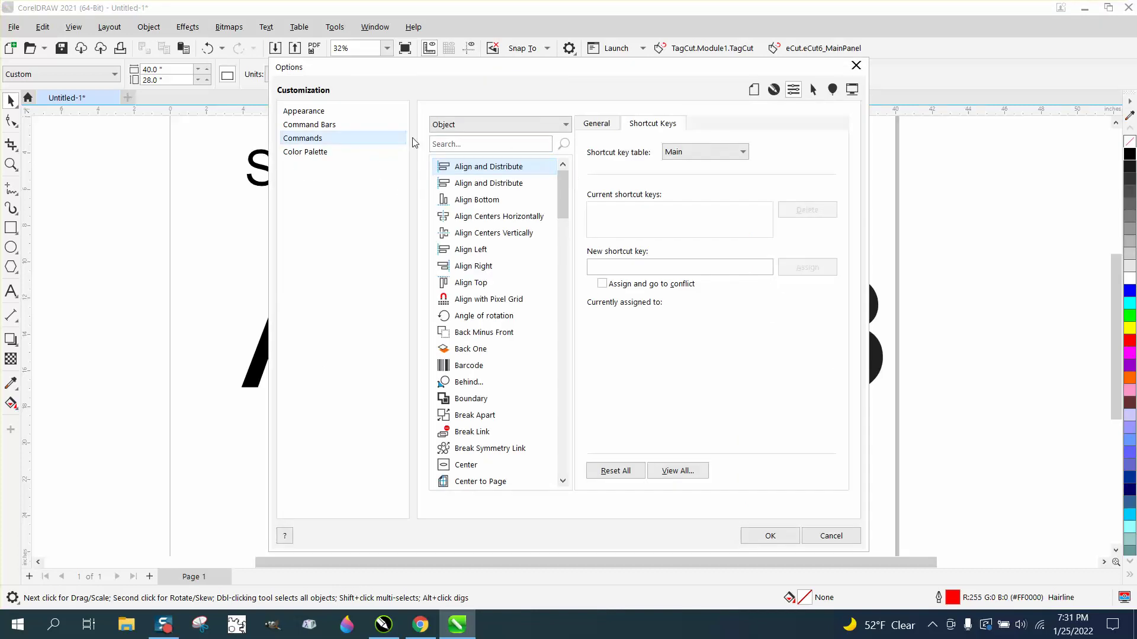
click(467, 144)
text(TRIM)
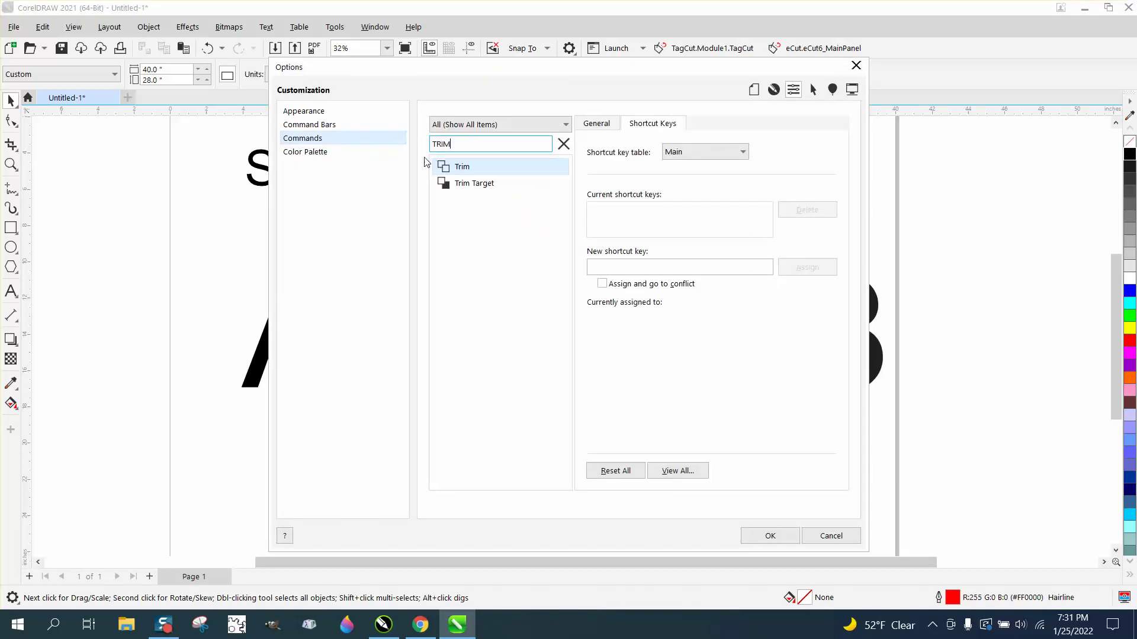
click(460, 169)
click(466, 169)
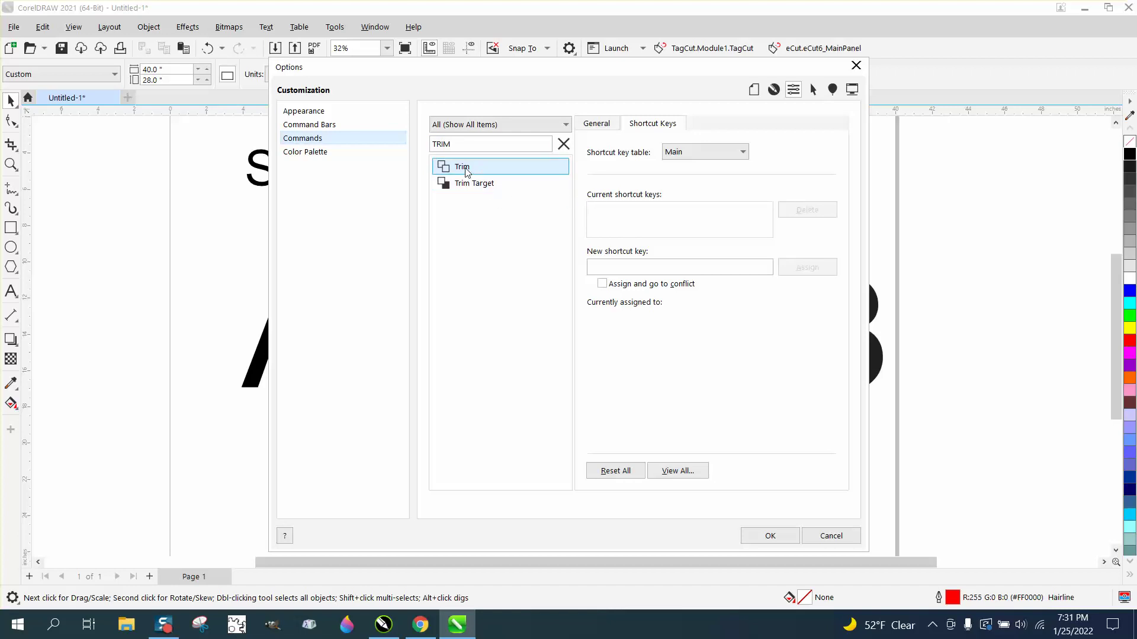
Assign V as Trim's new shortcut key, replacing the conflicting X, and confirm with OK.
click(607, 266)
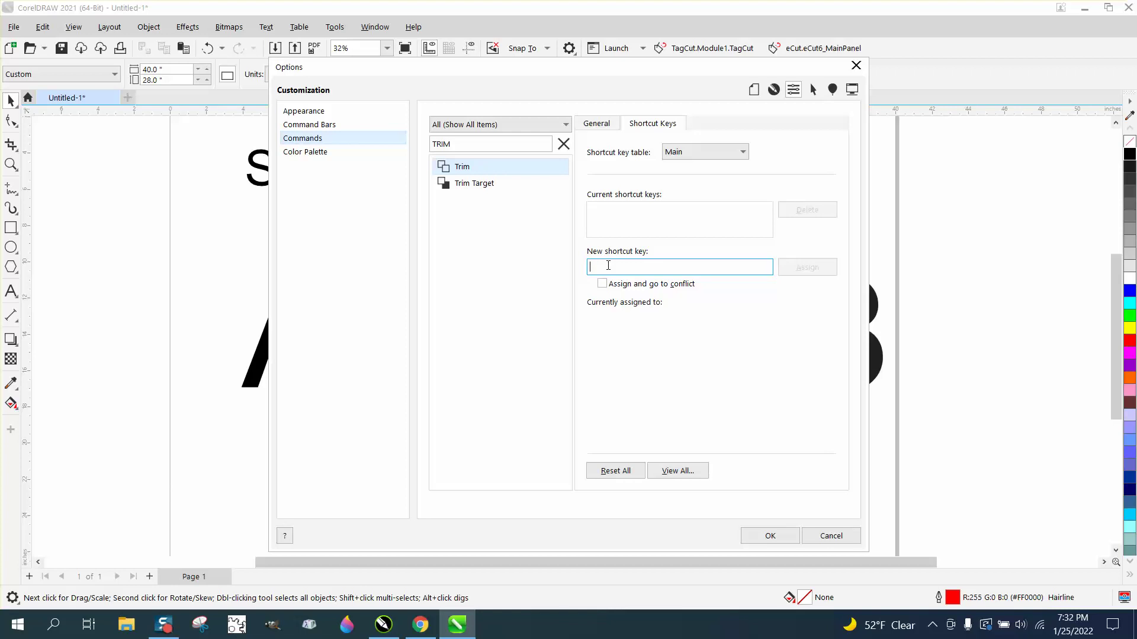
key(x)
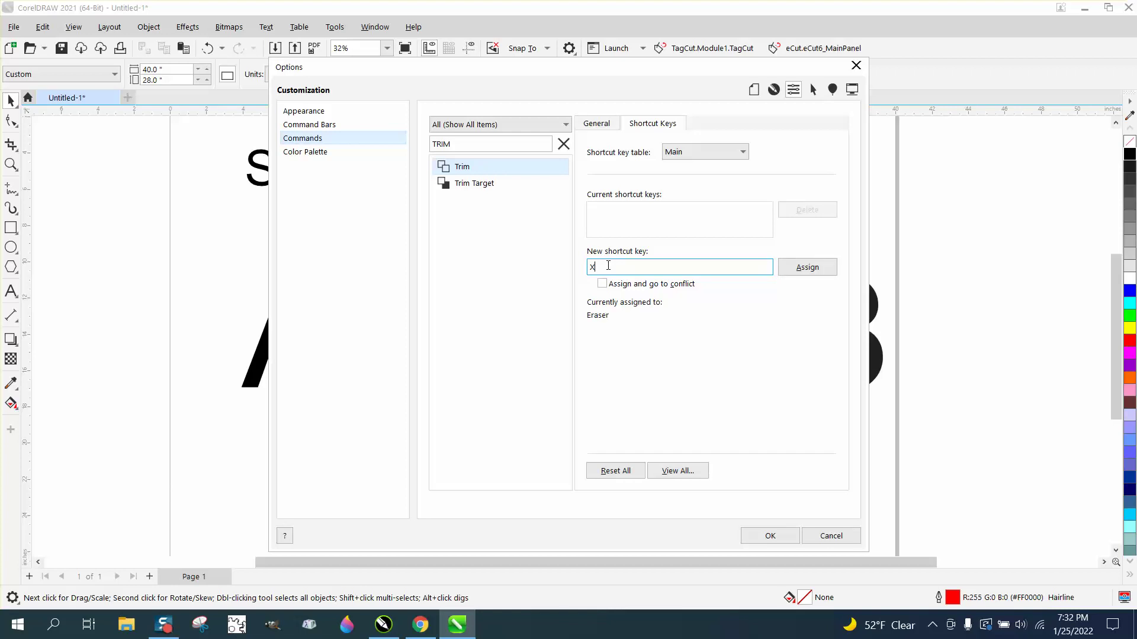
key(BackSpace)
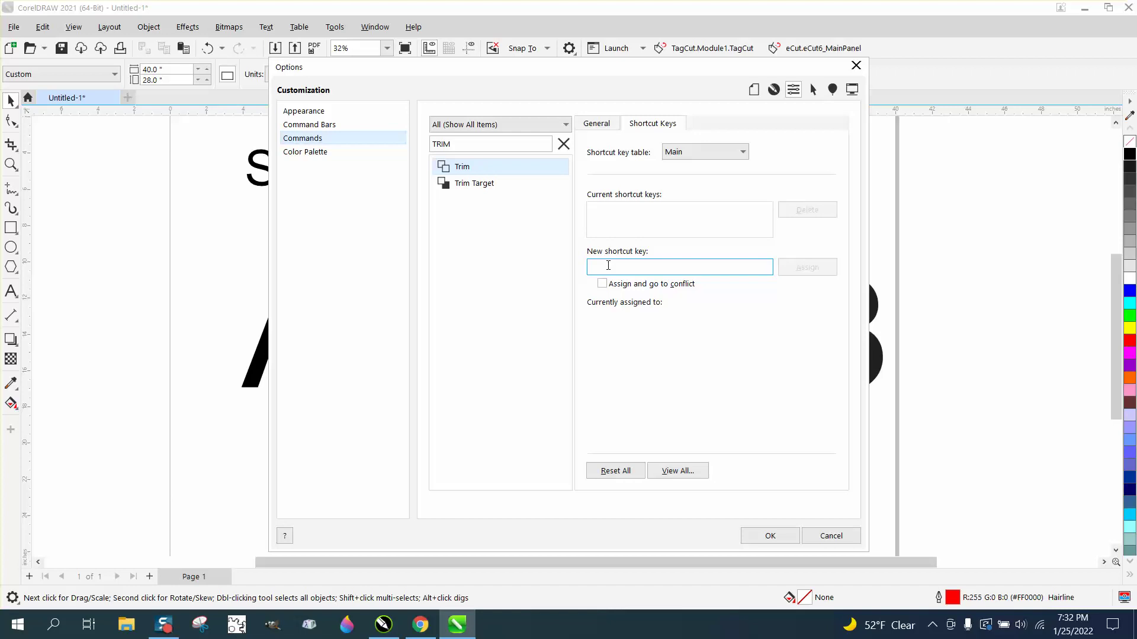
key(v)
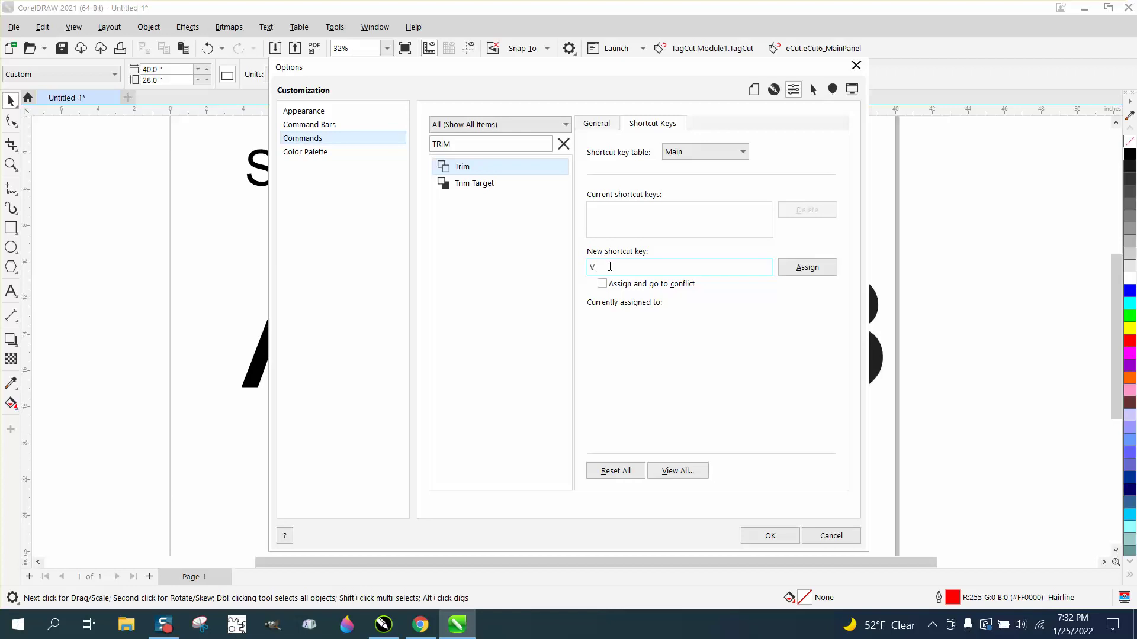
click(800, 273)
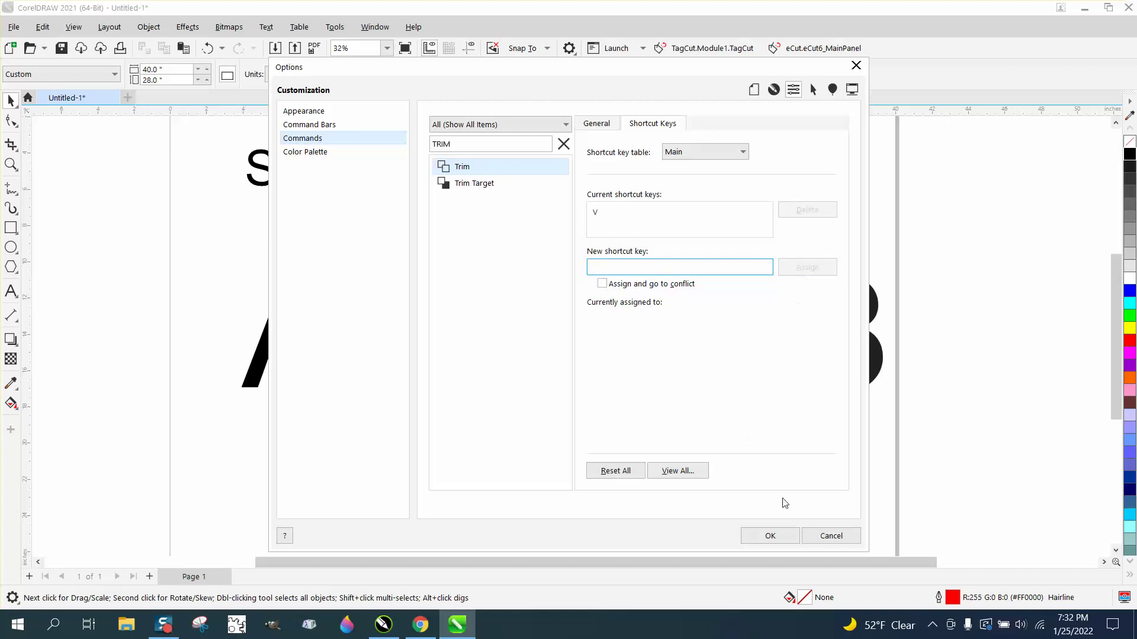
click(773, 536)
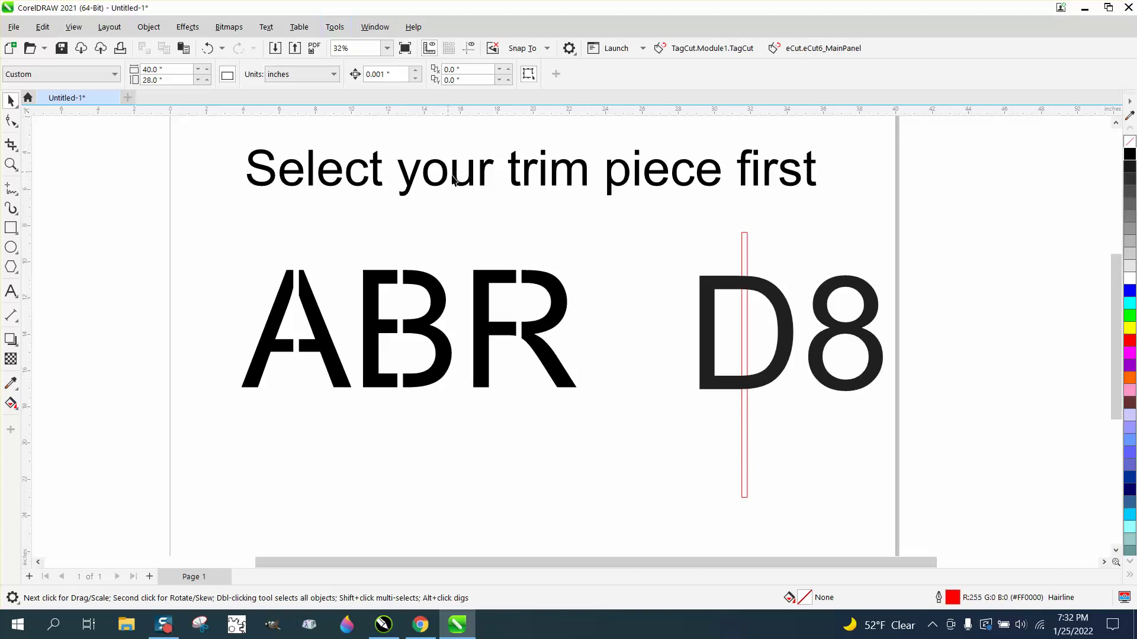
Trim a vertical gap through the D with the red strip, then shift the strip over the 8.
click(746, 244)
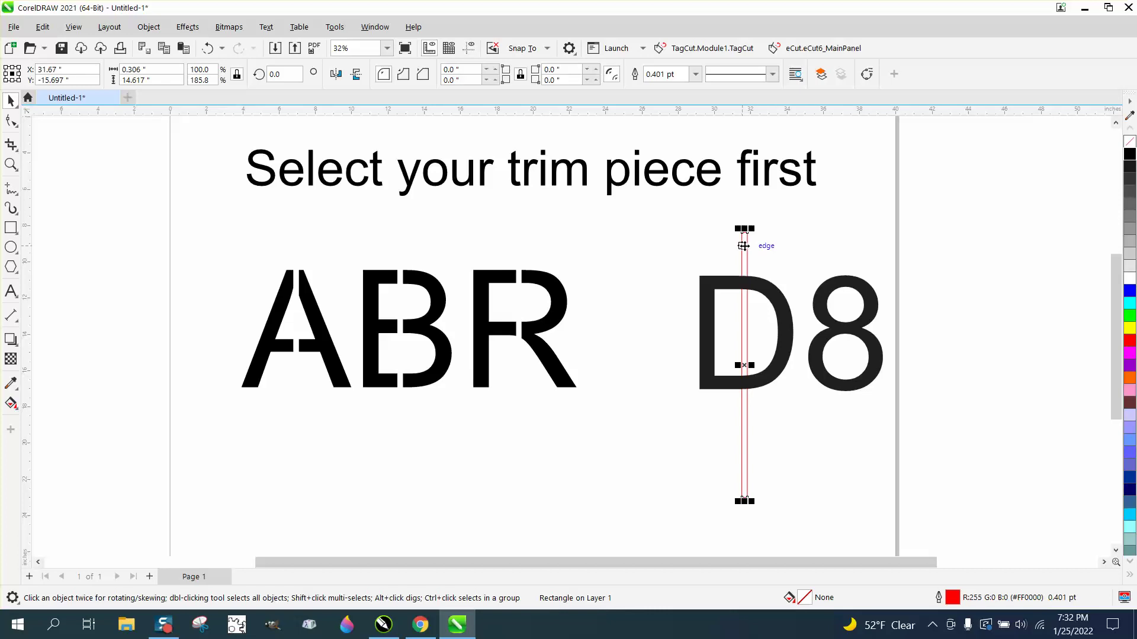
shift+click(772, 290)
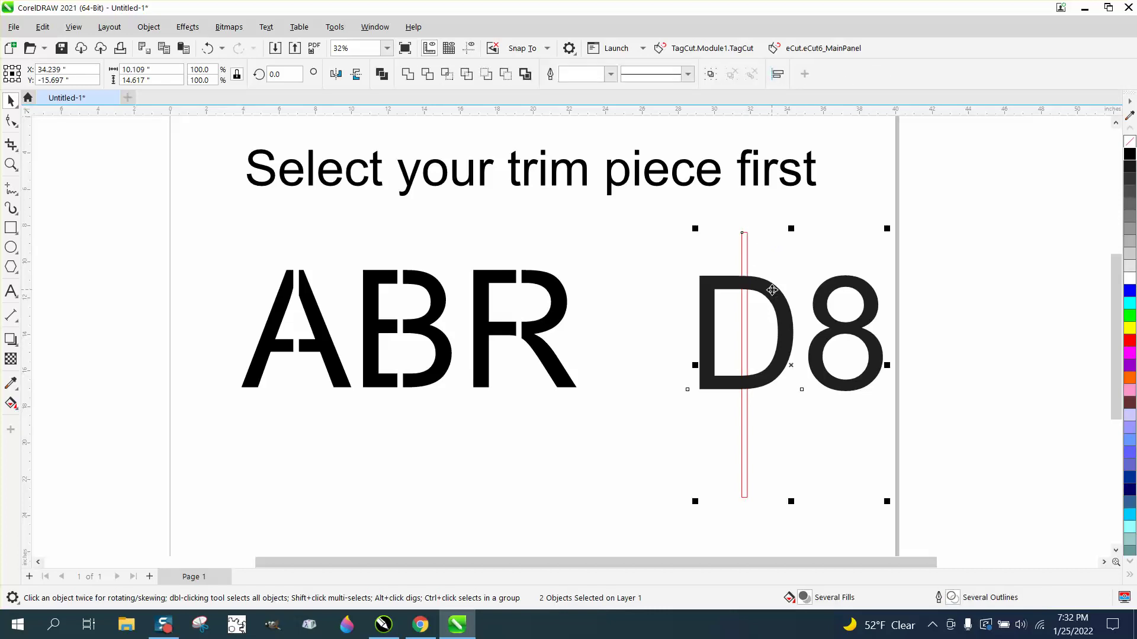
drag(745, 261, 852, 266)
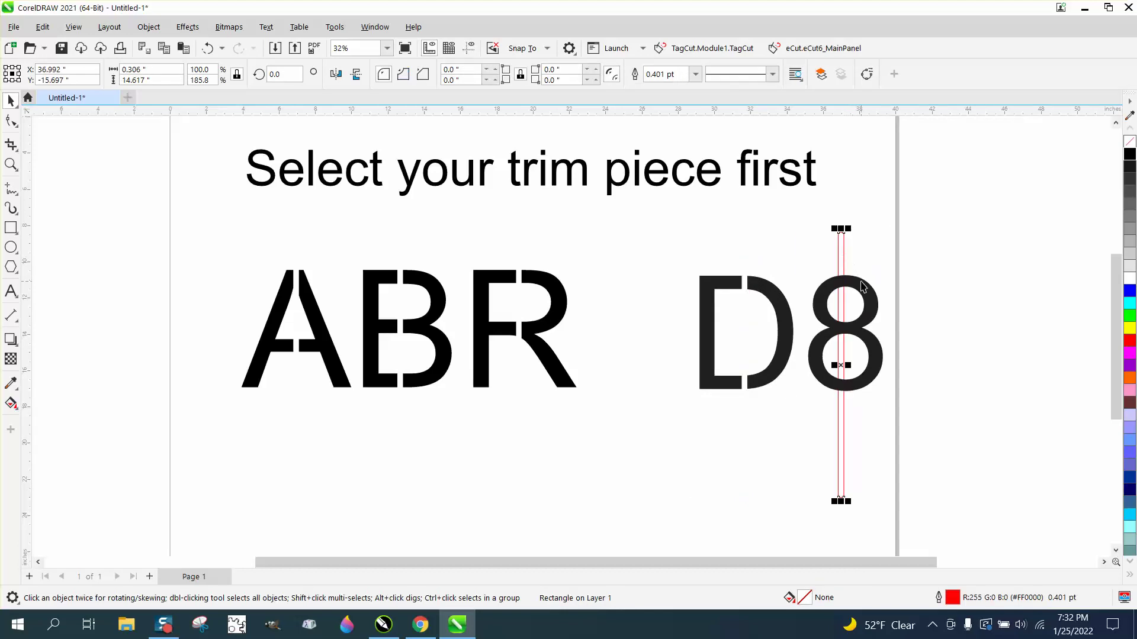
Trim the 8 with the strip and park the strip to the right of D8.
shift+click(860, 283)
drag(846, 267, 935, 267)
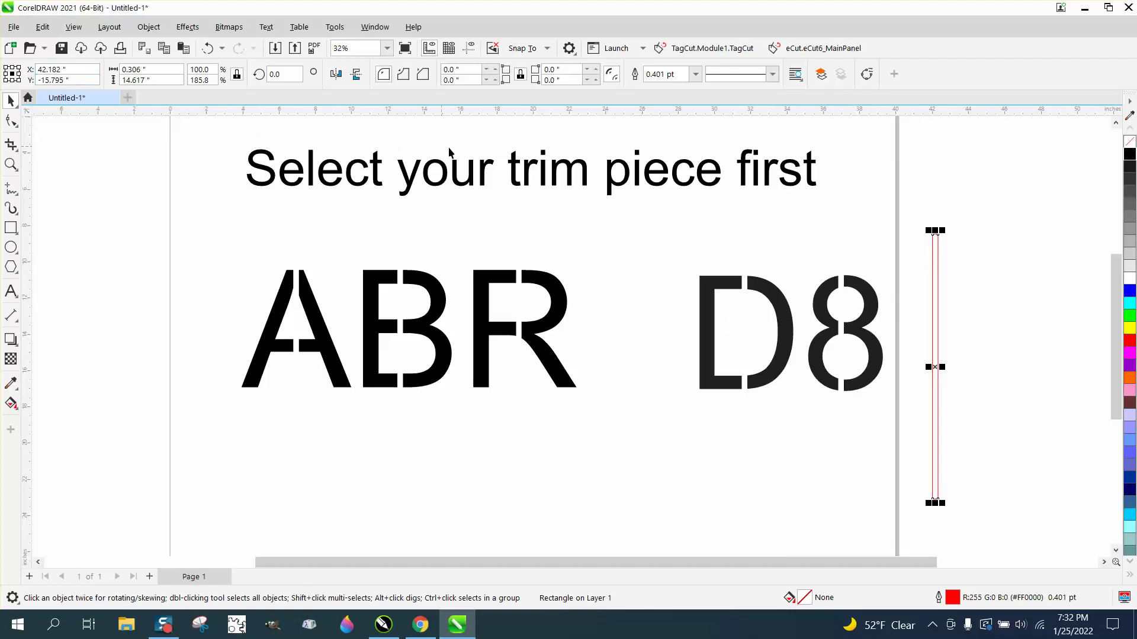
drag(941, 263, 627, 272)
Rotate the red strip to 45°, correcting a mistyped 460 value.
click(939, 271)
click(291, 74)
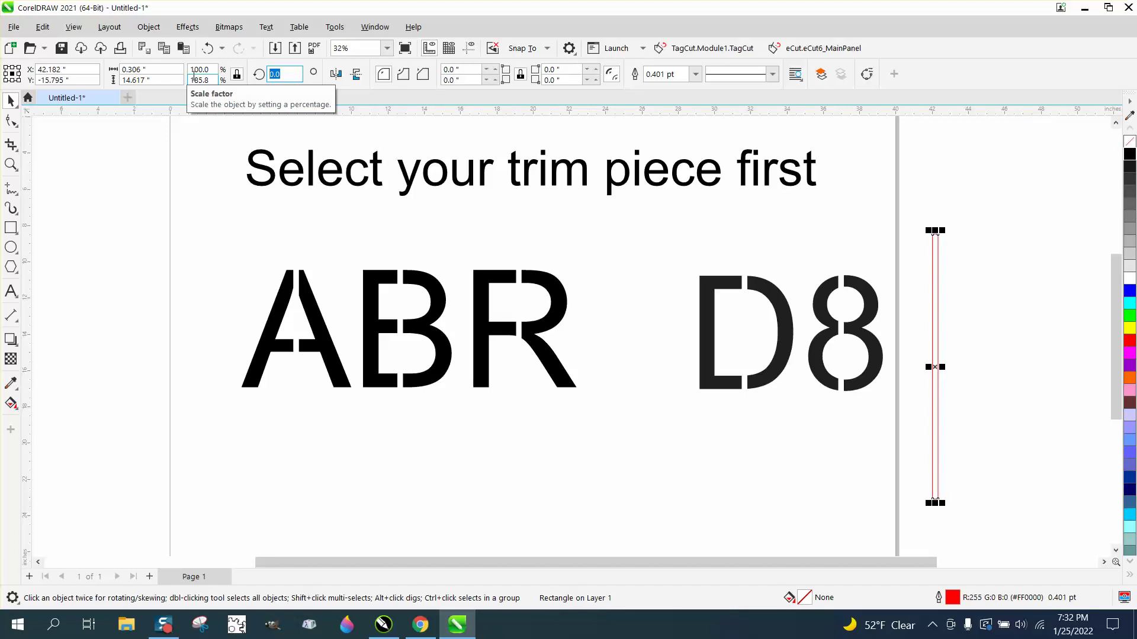
text(460)
key(Escape)
click(278, 74)
key(Escape)
double_click(275, 74)
text(45)
key(Return)
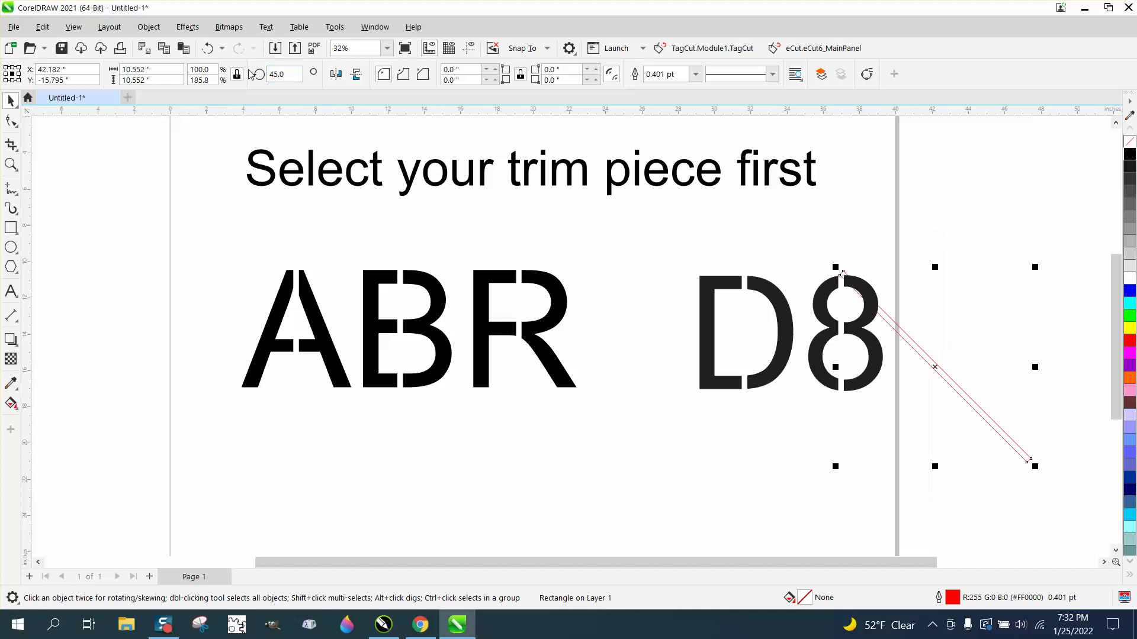
Lay the rotated strip across D8, trim a diagonal gap, and pull the strip away.
drag(938, 363, 751, 344)
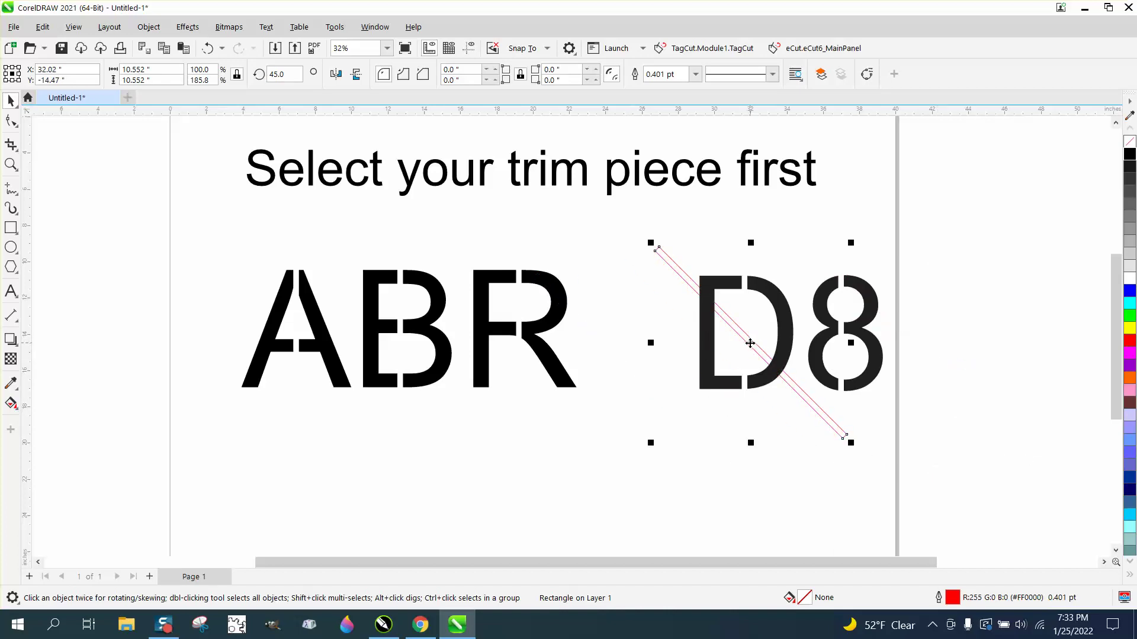
shift+click(775, 305)
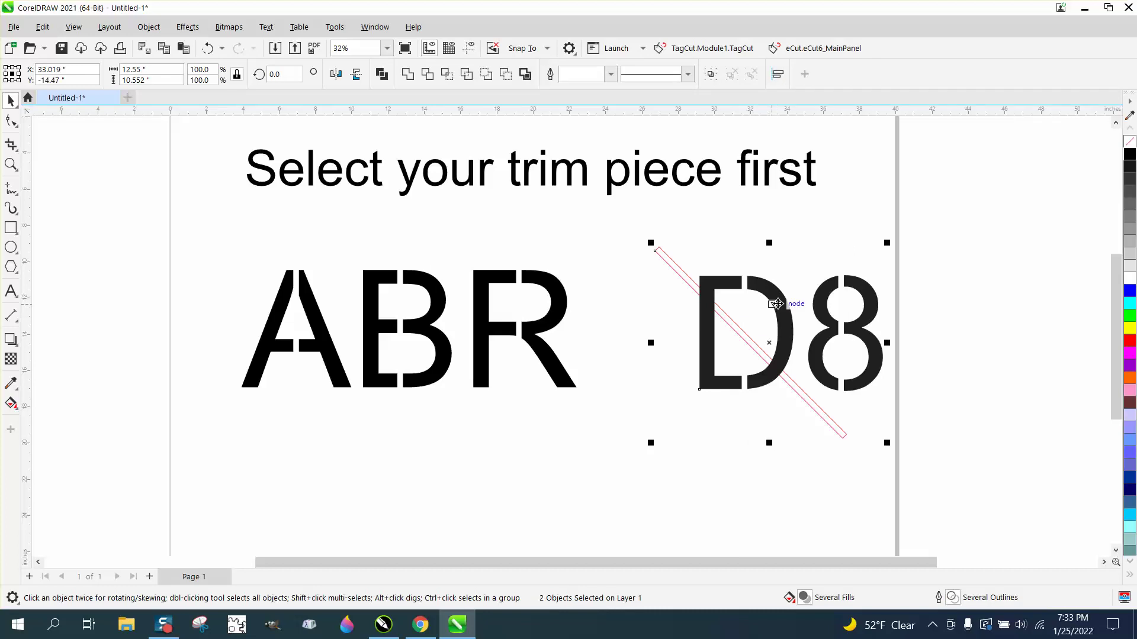
drag(756, 354, 687, 456)
drag(685, 246, 813, 422)
Dismiss the document defaults prompt and give D8 no fill with a red outline.
click(1130, 164)
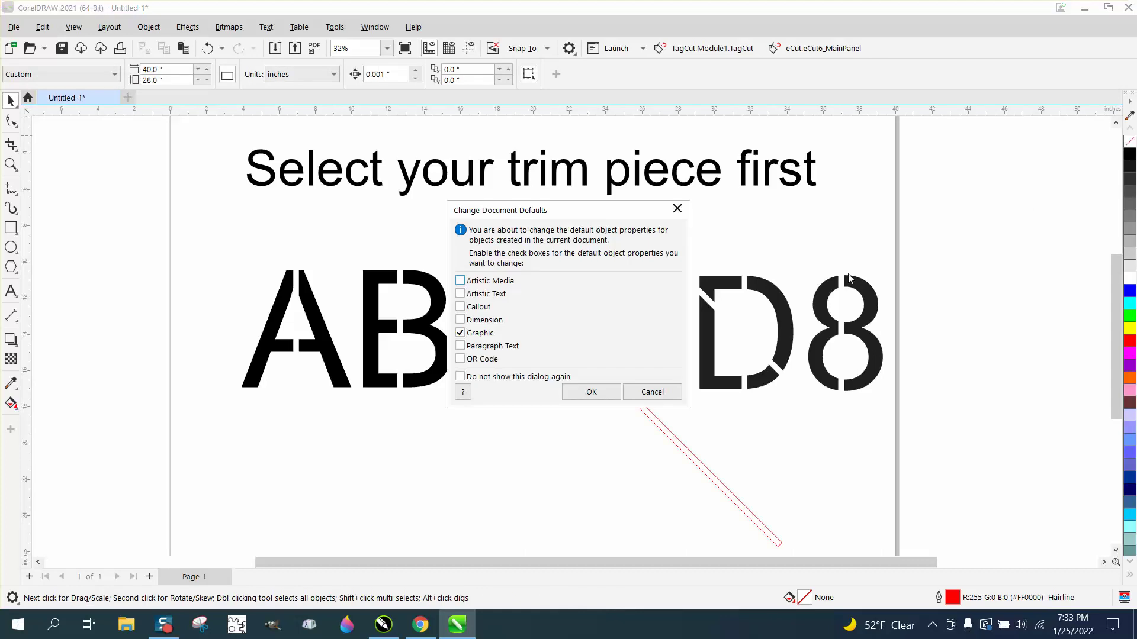
click(675, 392)
click(791, 336)
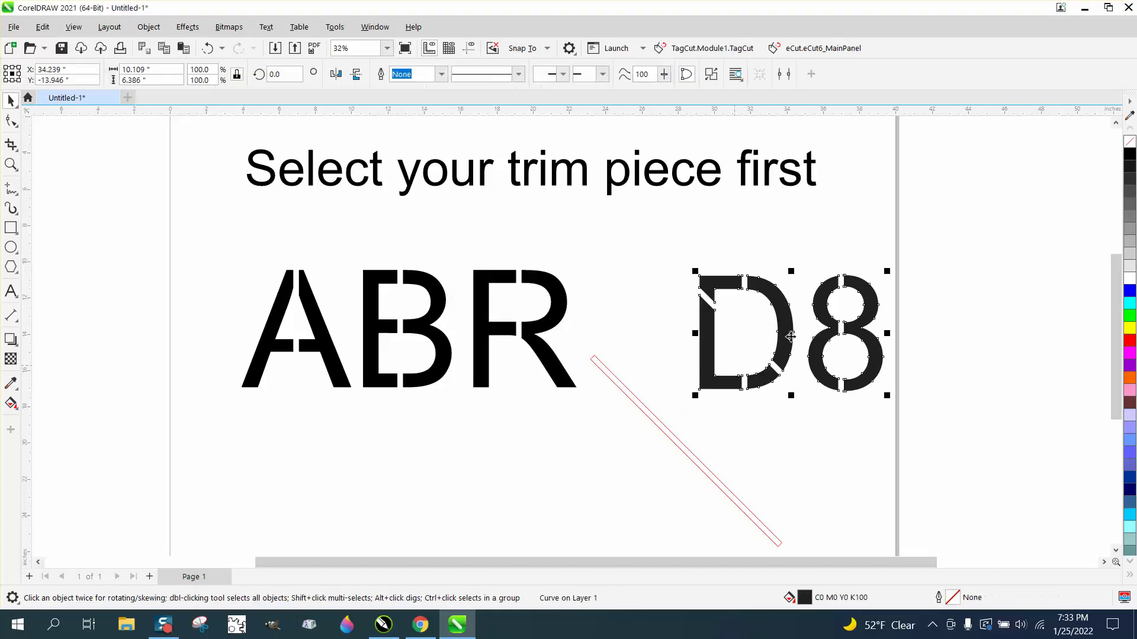
click(1130, 142)
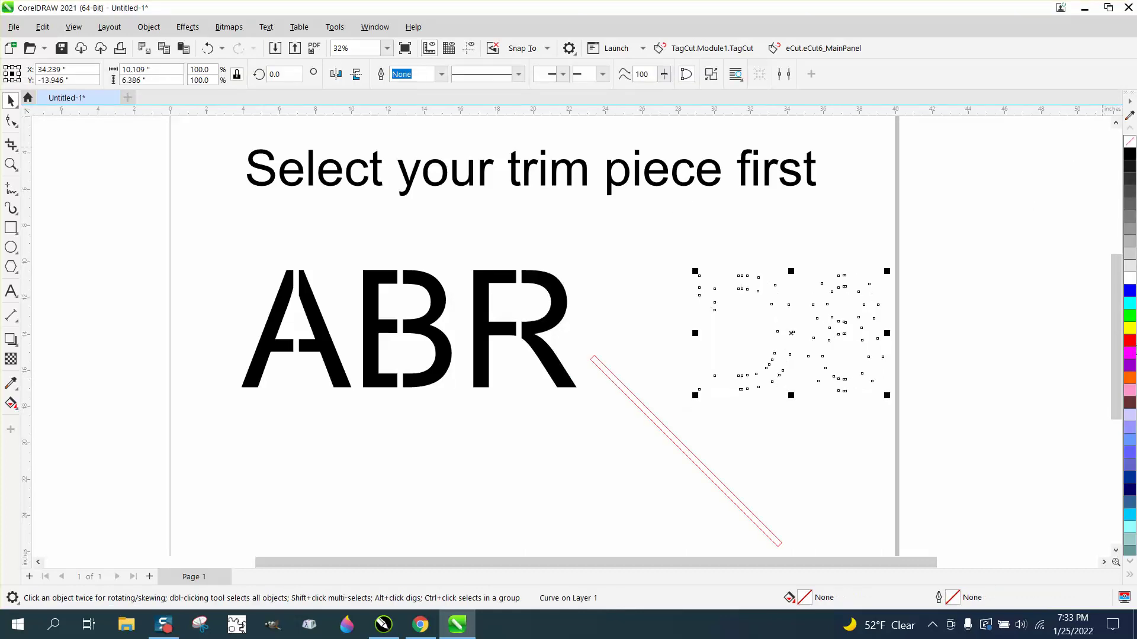
right_click(1130, 341)
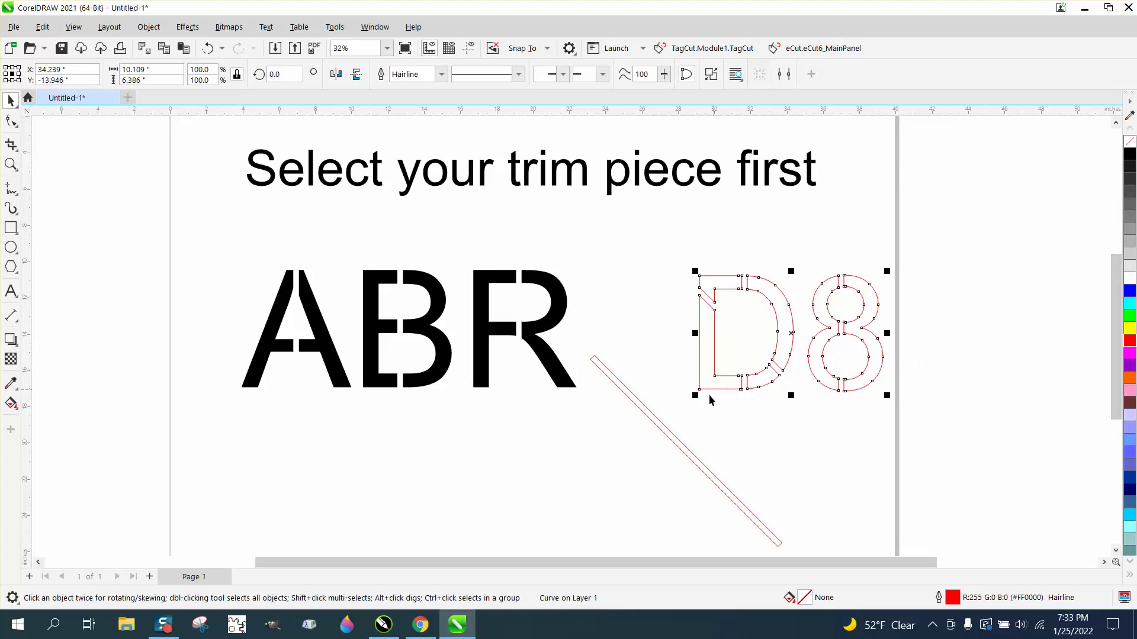
Nudge D8 up-left and use Break Curve Apart to split it into separate pieces.
click(620, 233)
drag(730, 277, 714, 268)
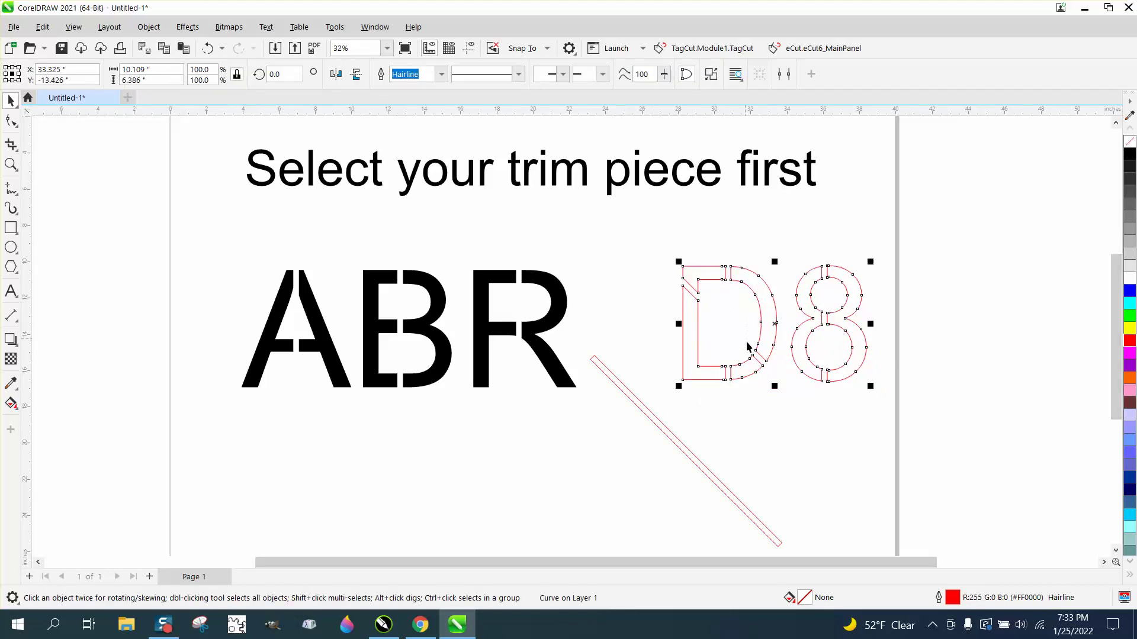
click(148, 27)
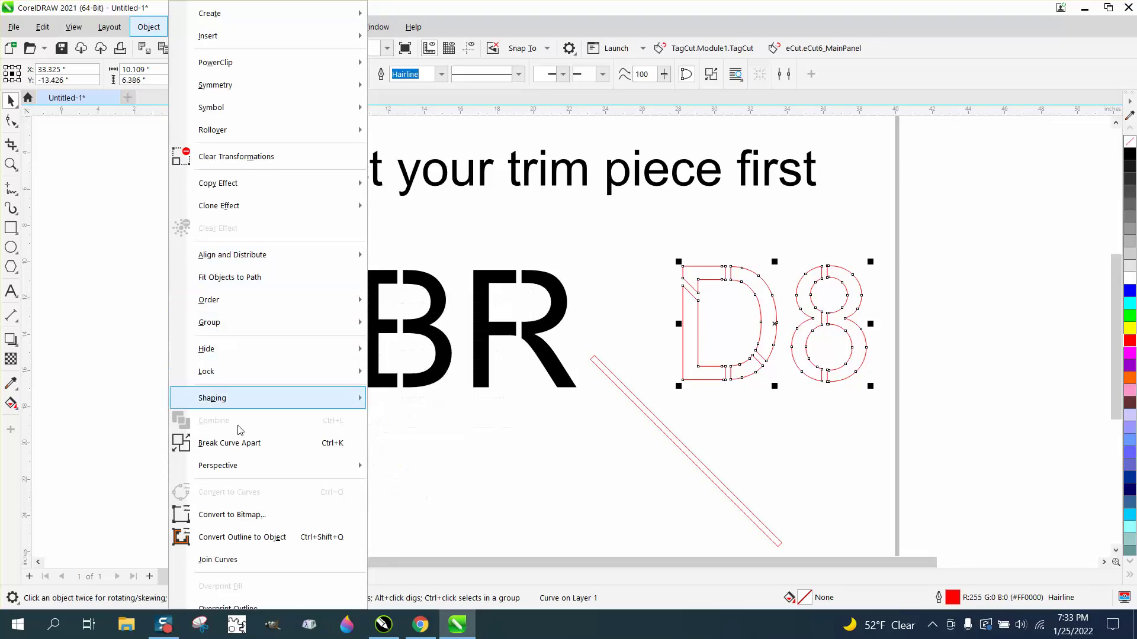
click(264, 444)
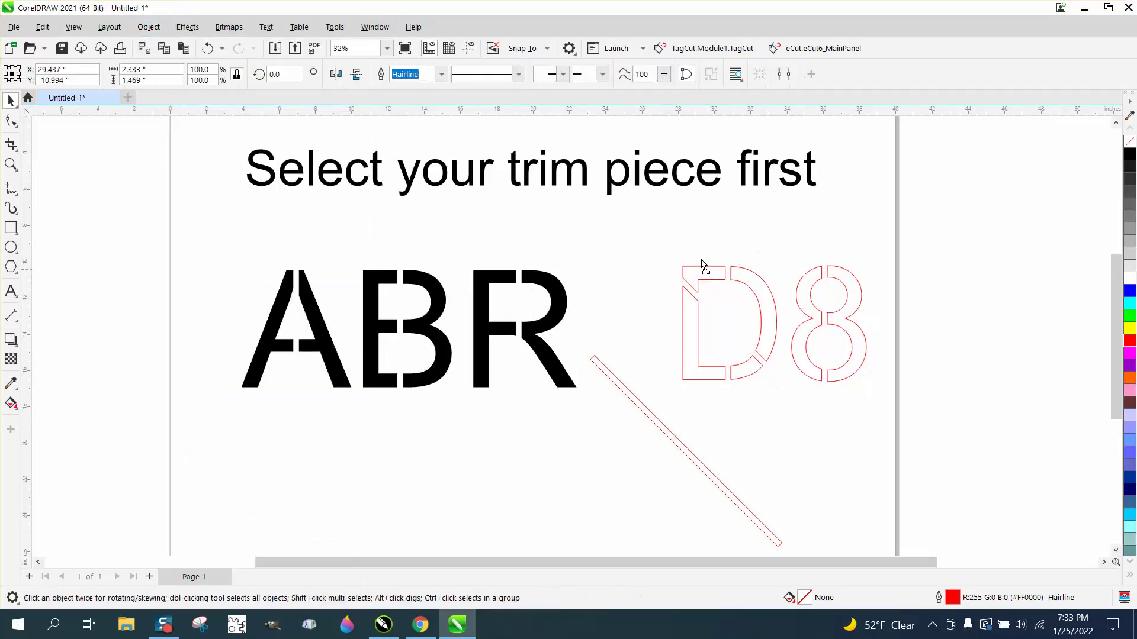
drag(708, 279, 694, 265)
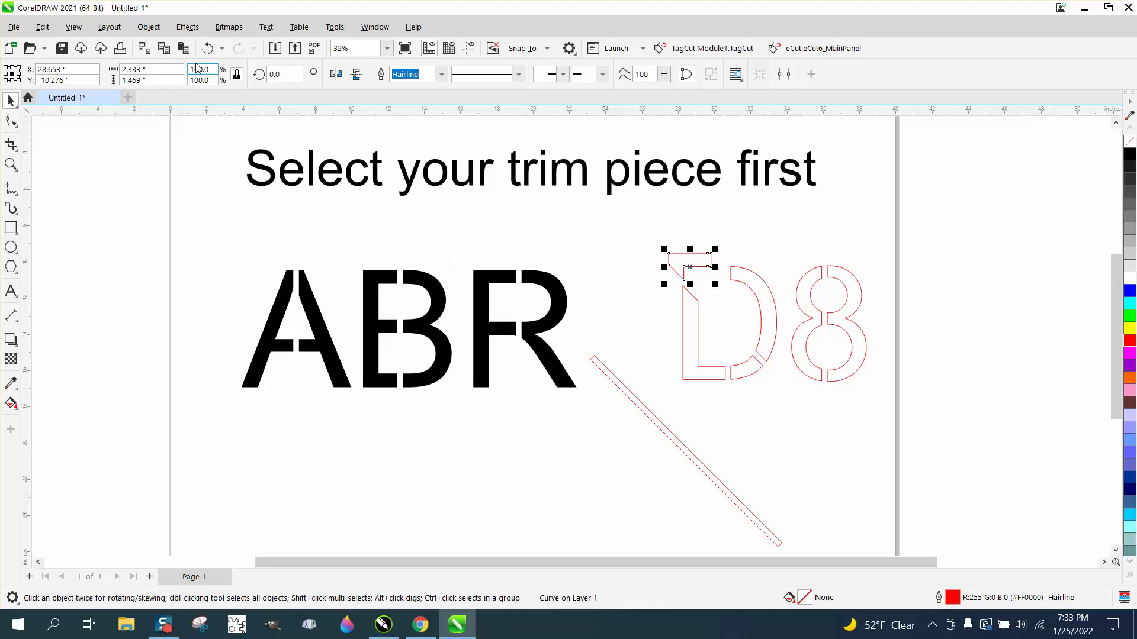
click(208, 48)
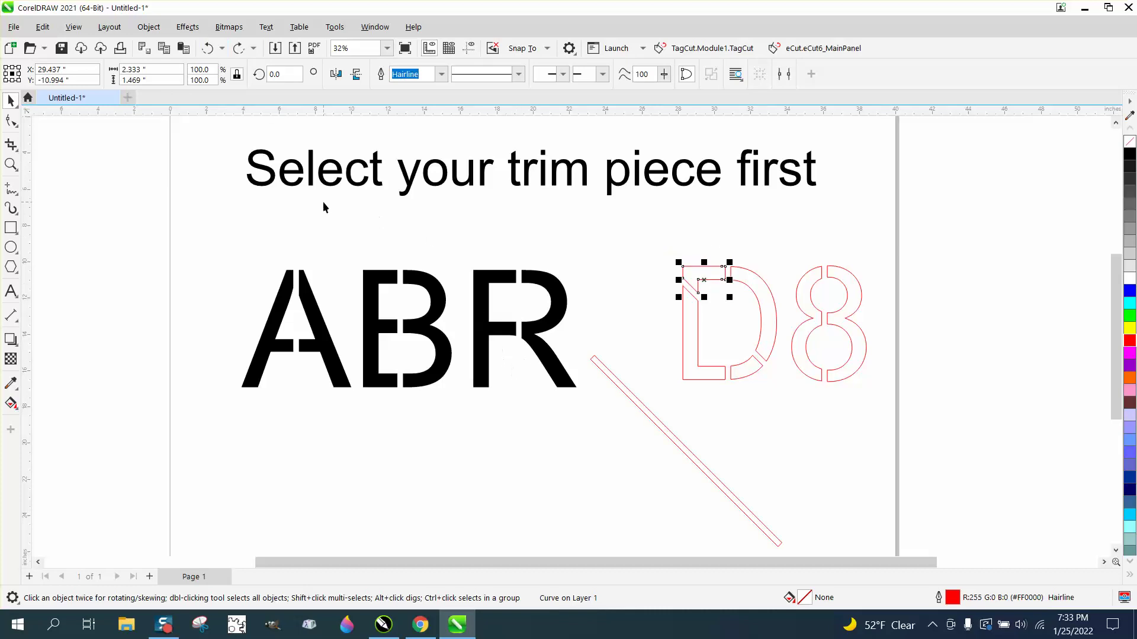